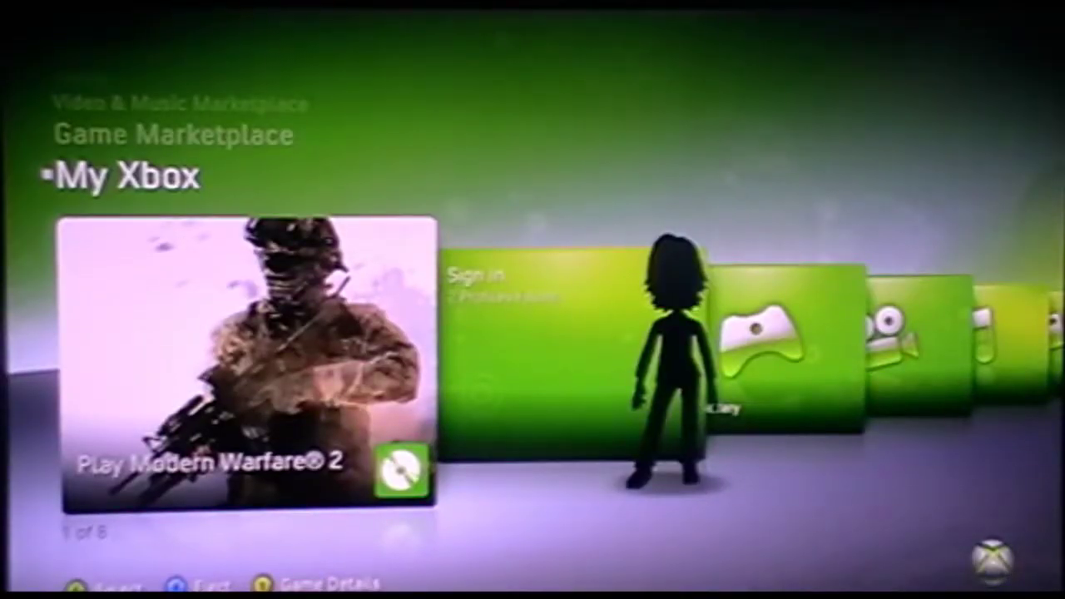
# Step: Open the console's storage devices and view the content categories on the Memory Unit
pyautogui.press('Left')
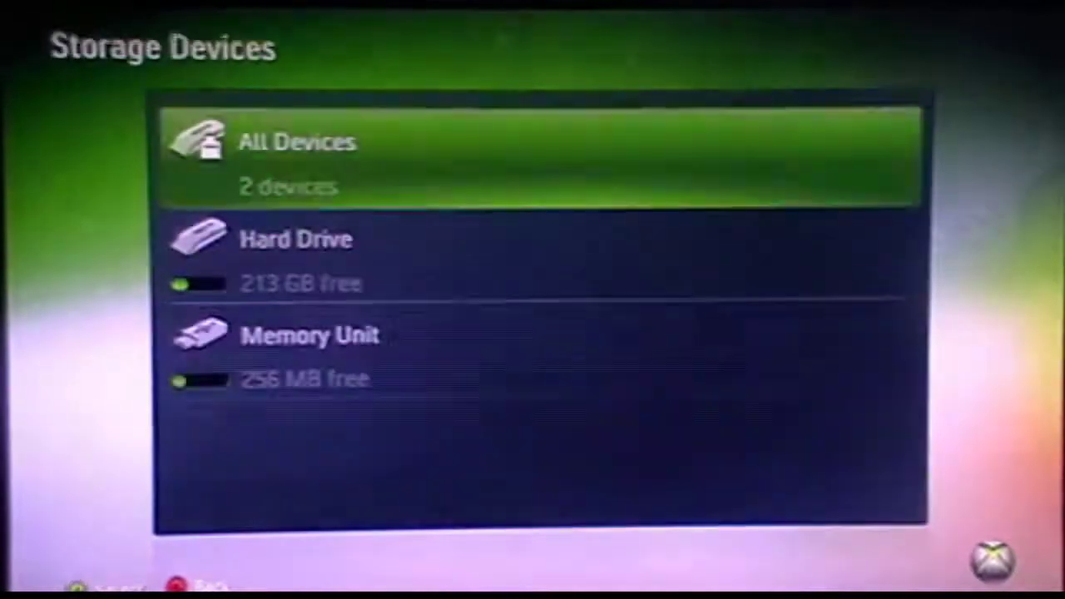
pyautogui.press('Down')
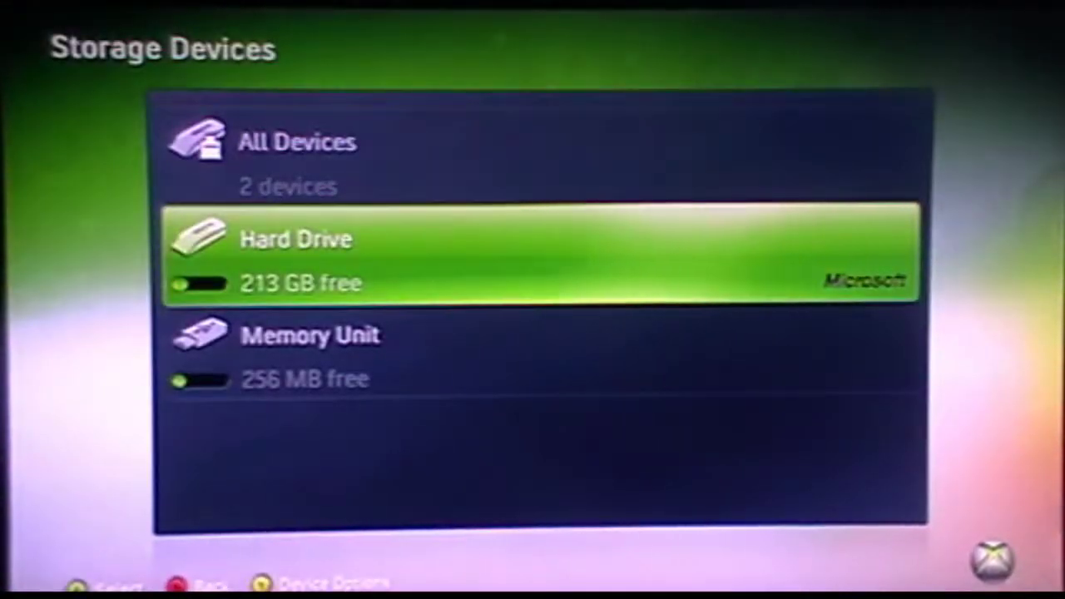
pyautogui.press('Down')
pyautogui.press('Return')
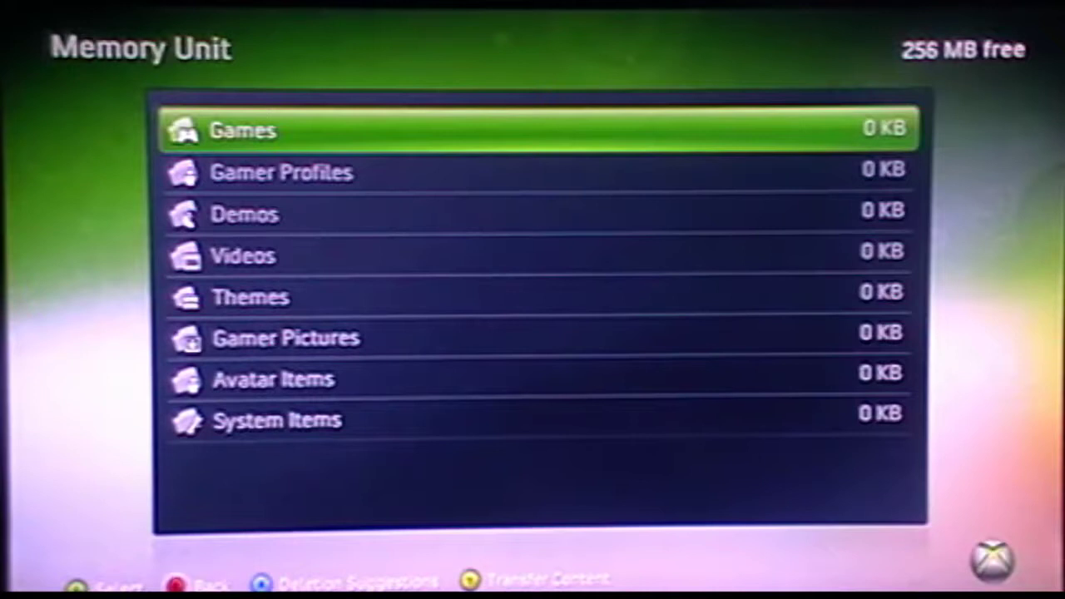
pyautogui.press('Escape')
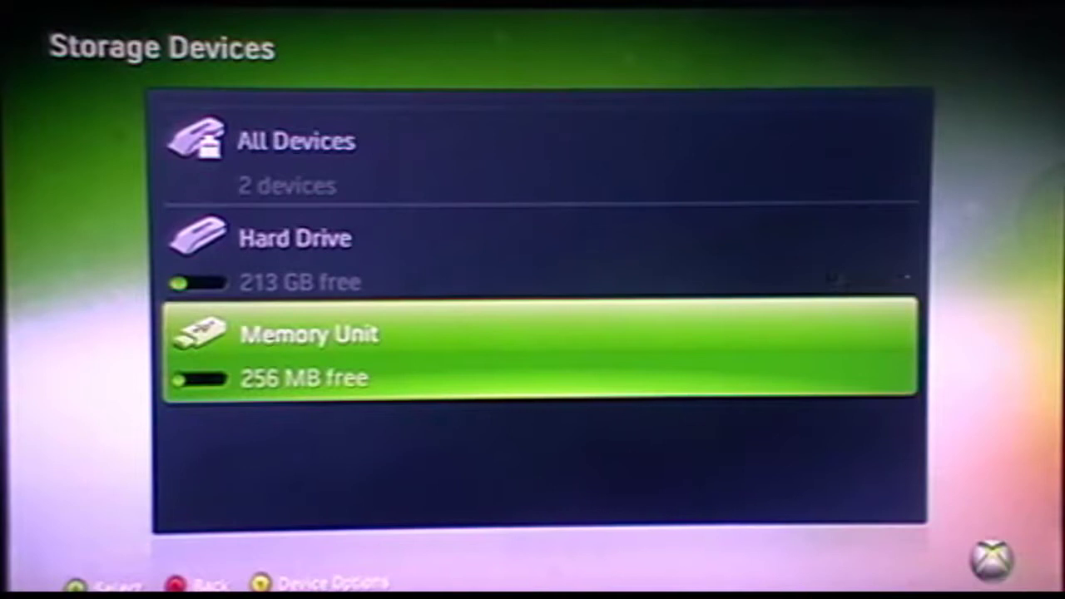
# Step: Move the first gamer profile from the Hard Drive to the Memory Unit
pyautogui.press('Up')
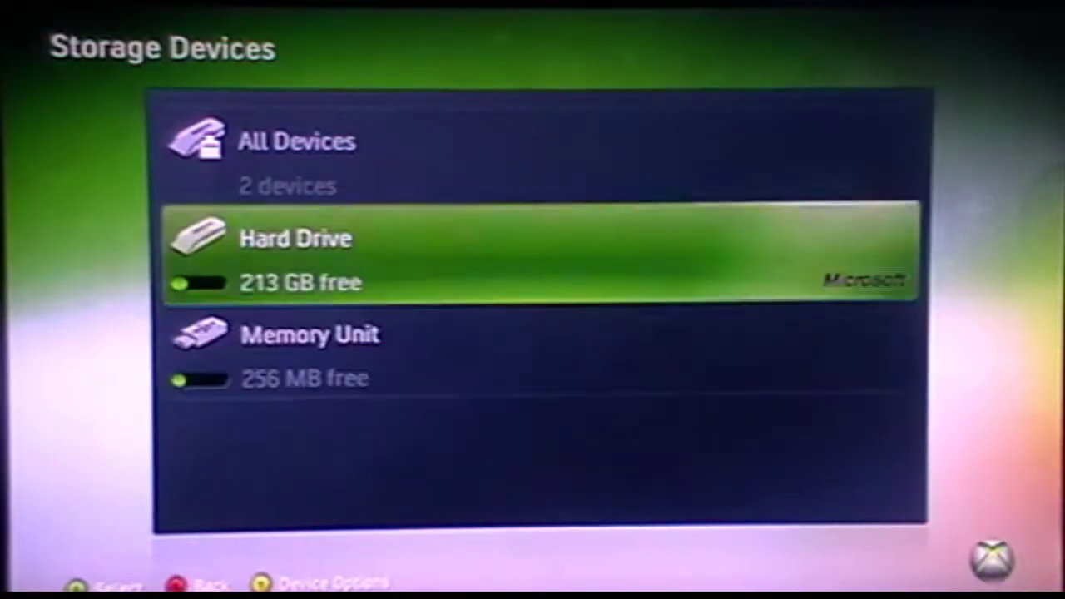
pyautogui.press('Return')
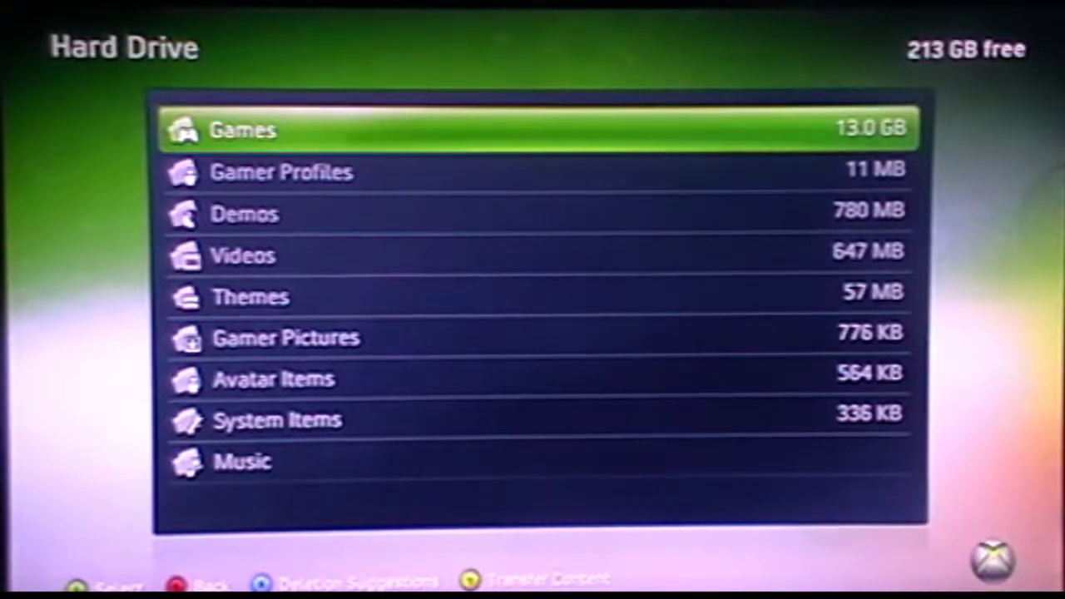
pyautogui.press('Down')
pyautogui.press('Return')
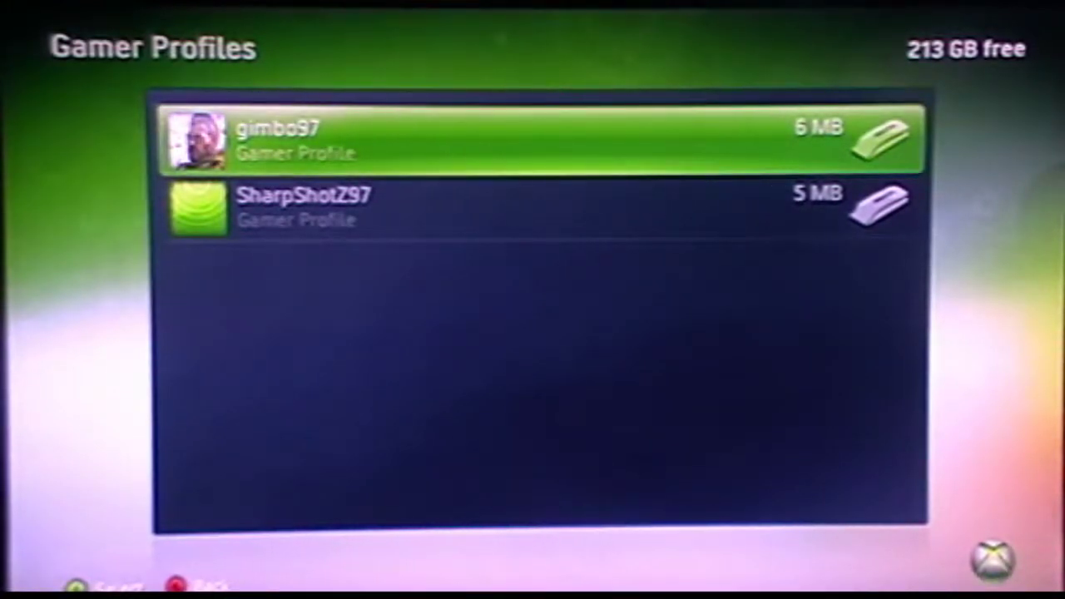
pyautogui.press('Return')
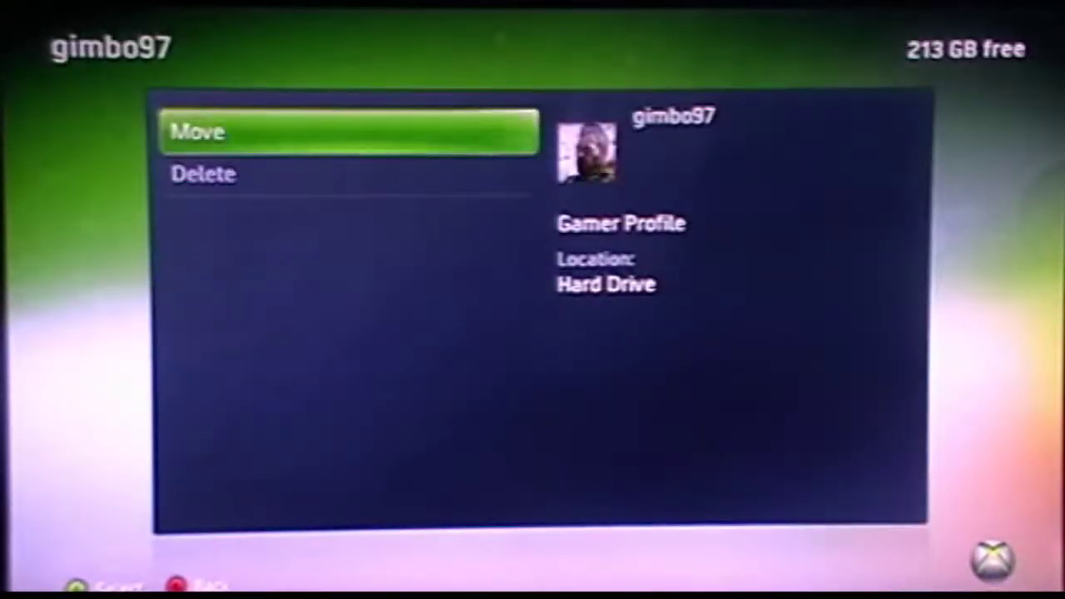
pyautogui.press('Return')
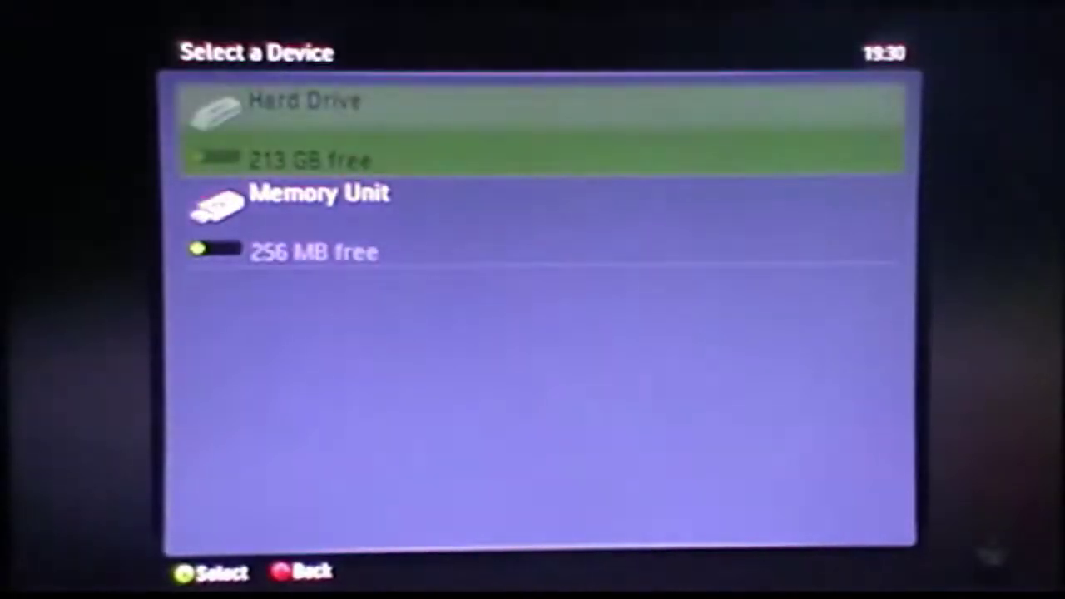
pyautogui.press('Down')
pyautogui.press('Return')
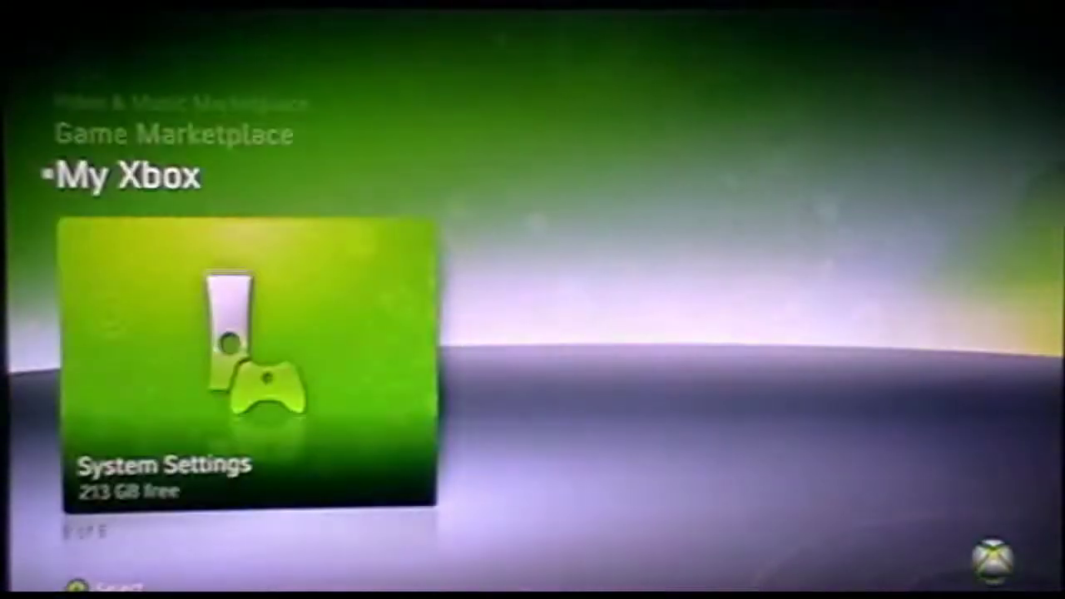
pyautogui.press('Left')
pyautogui.press('Left')
pyautogui.press('Left')
pyautogui.press('Left')
pyautogui.press('Left')
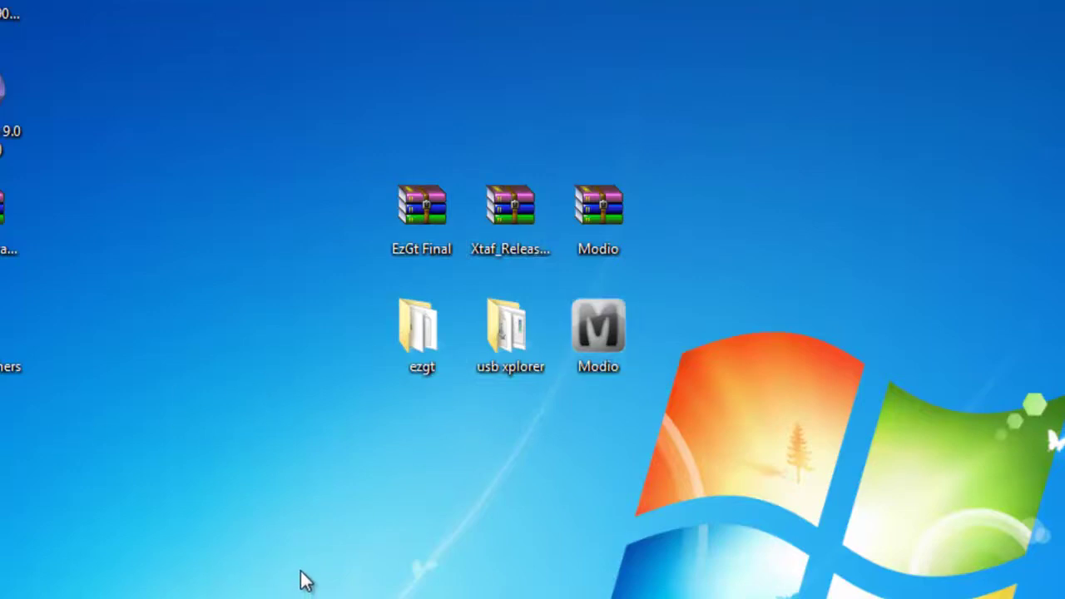
# Step: Switch to Usb Xtaf Xplorer by launching USBXTAFGUI from the usb xplorer folder, and open the USB device
pyautogui.doubleClick(500, 345)
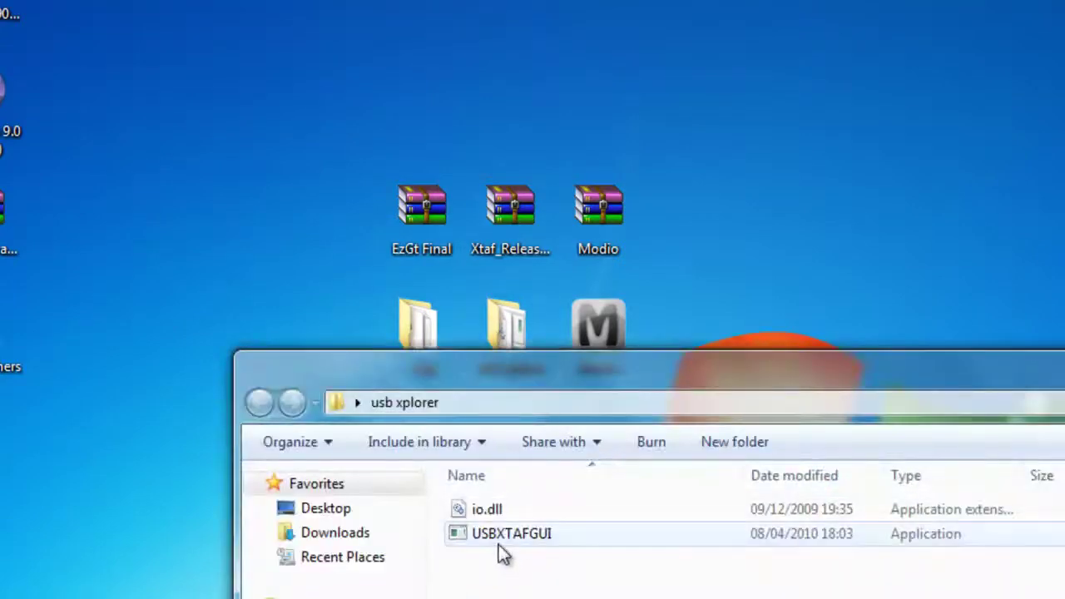
pyautogui.doubleClick(555, 541)
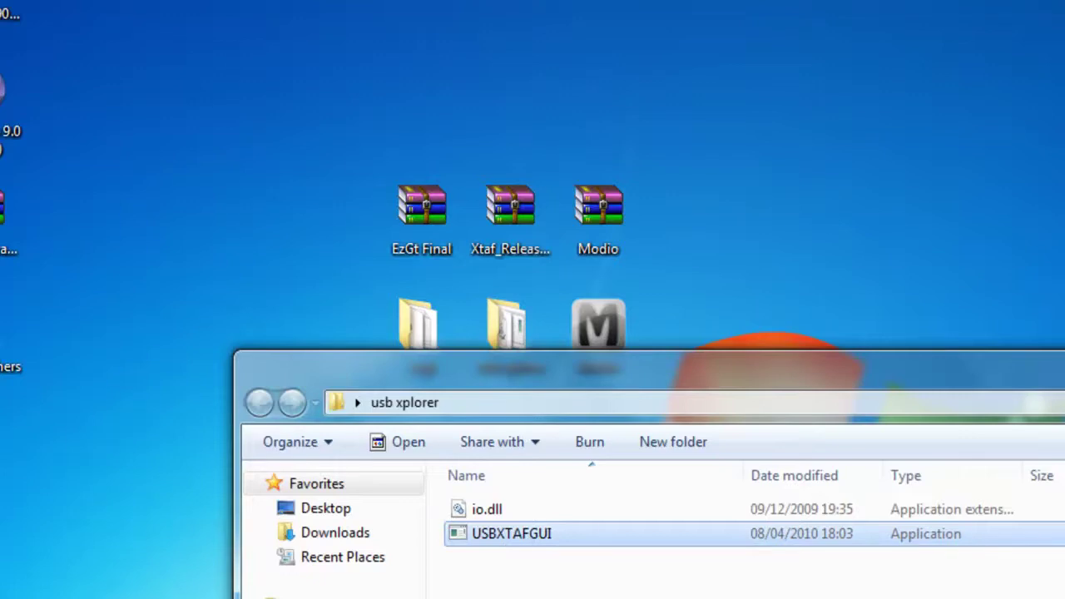
pyautogui.hotkey('alt', 'F4')
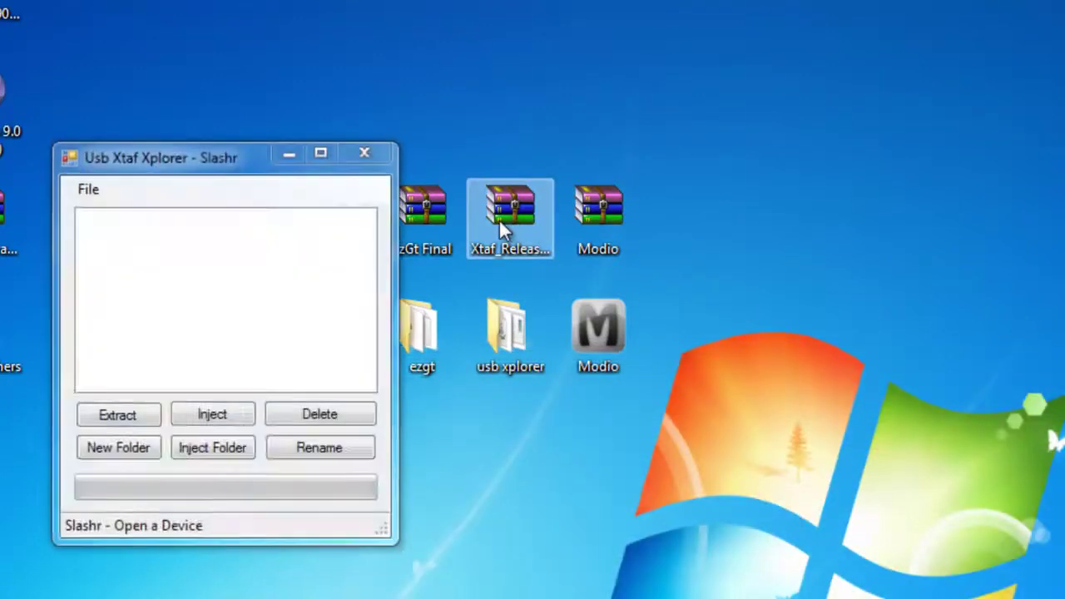
pyautogui.moveTo(192, 164); pyautogui.dragTo(825, 233)
pyautogui.click(762, 258)
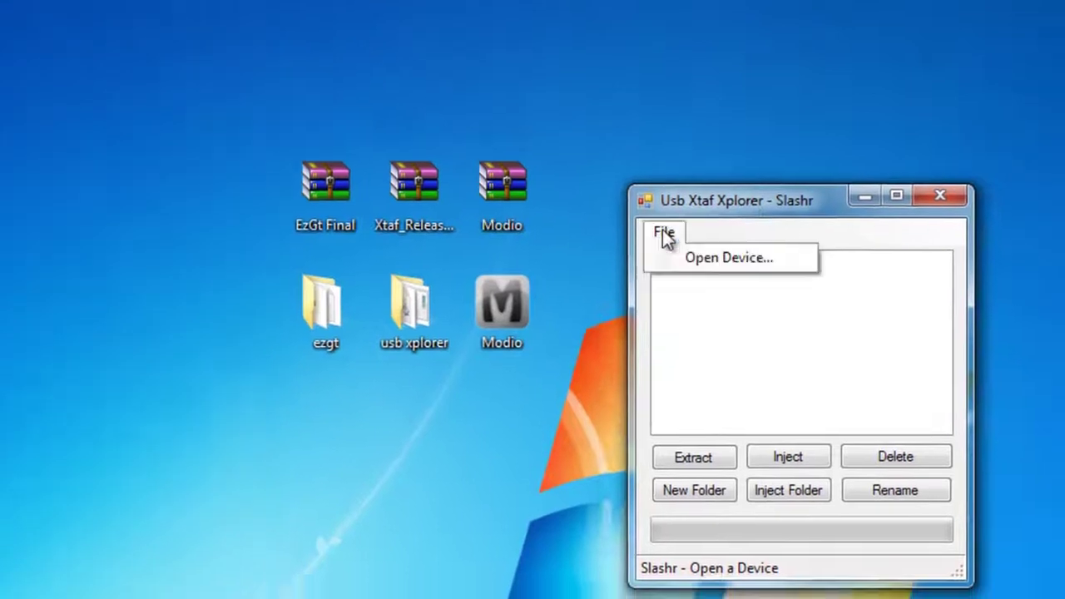
pyautogui.click(682, 263)
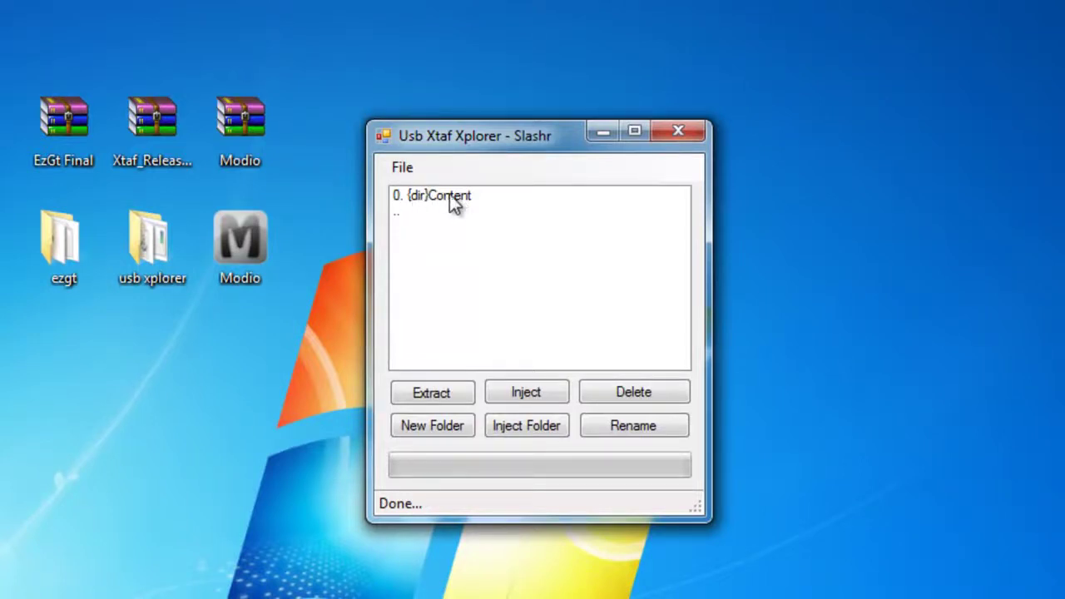
# Step: Browse the device through the Content, profile ID and FFFE07D1 folders down to the gamer profile file
pyautogui.doubleClick(437, 200)
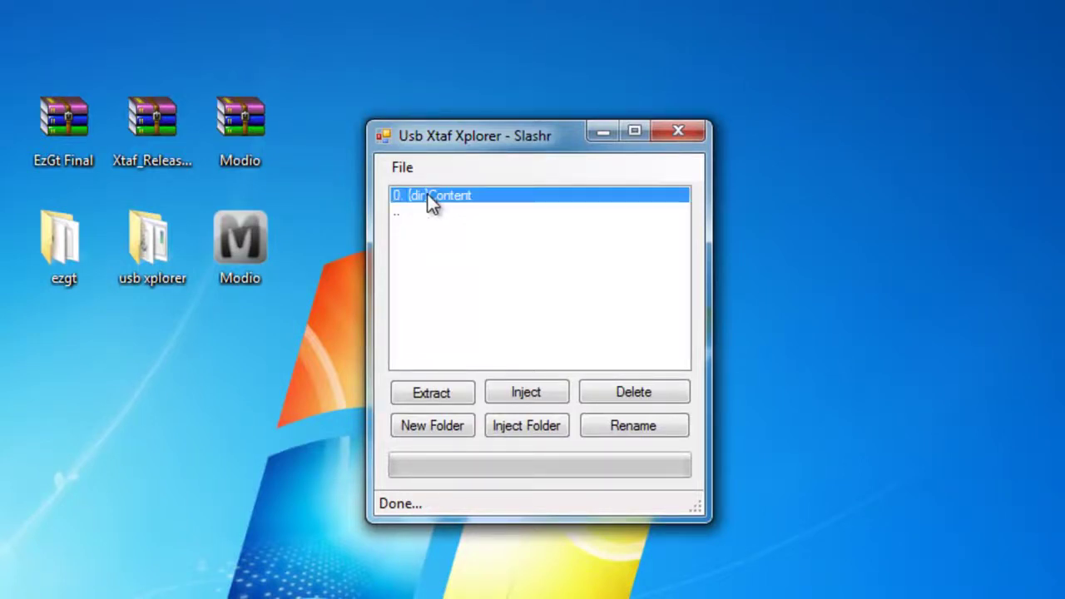
pyautogui.doubleClick(430, 196)
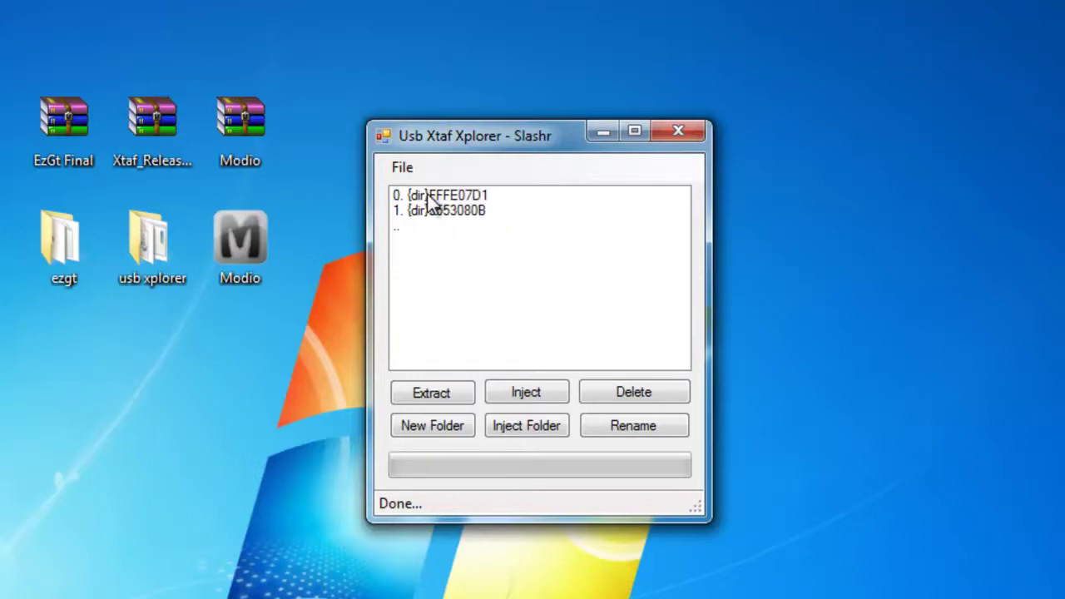
pyautogui.doubleClick(429, 198)
pyautogui.doubleClick(427, 198)
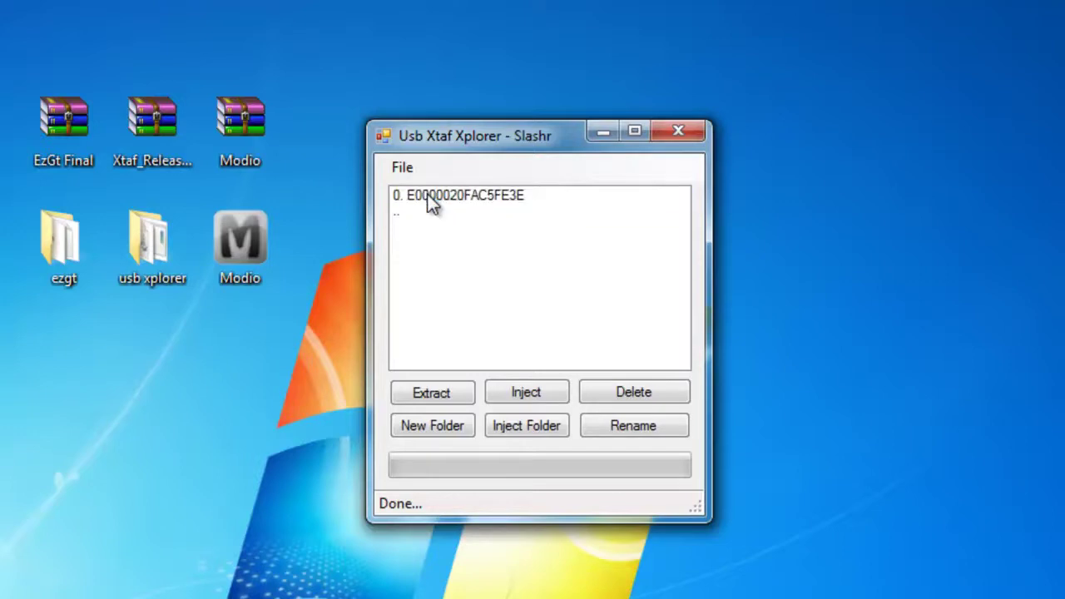
pyautogui.doubleClick(427, 198)
pyautogui.doubleClick(428, 197)
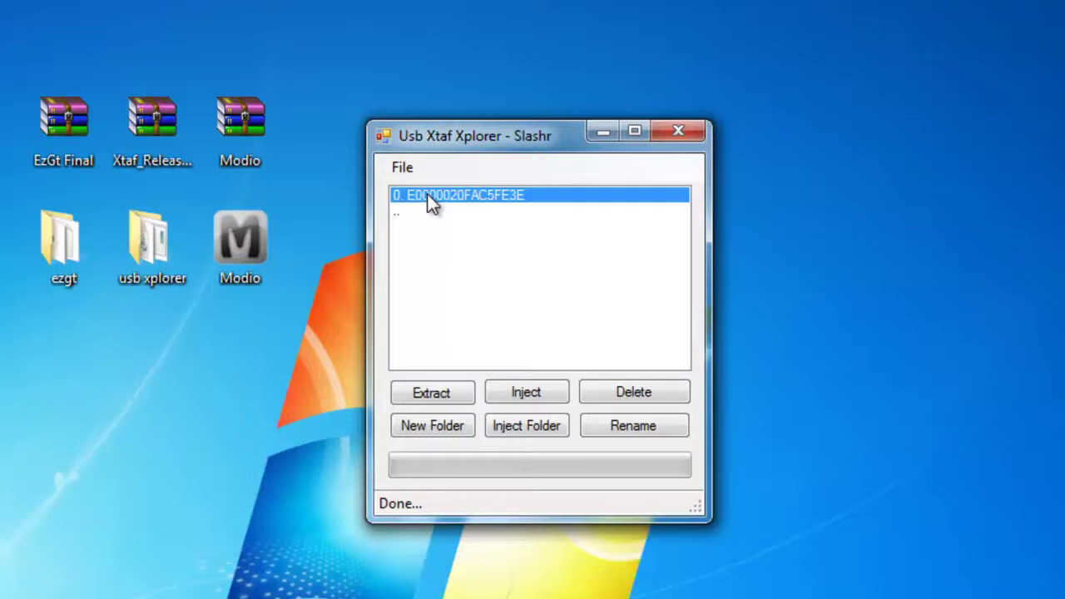
pyautogui.doubleClick(428, 197)
pyautogui.doubleClick(428, 198)
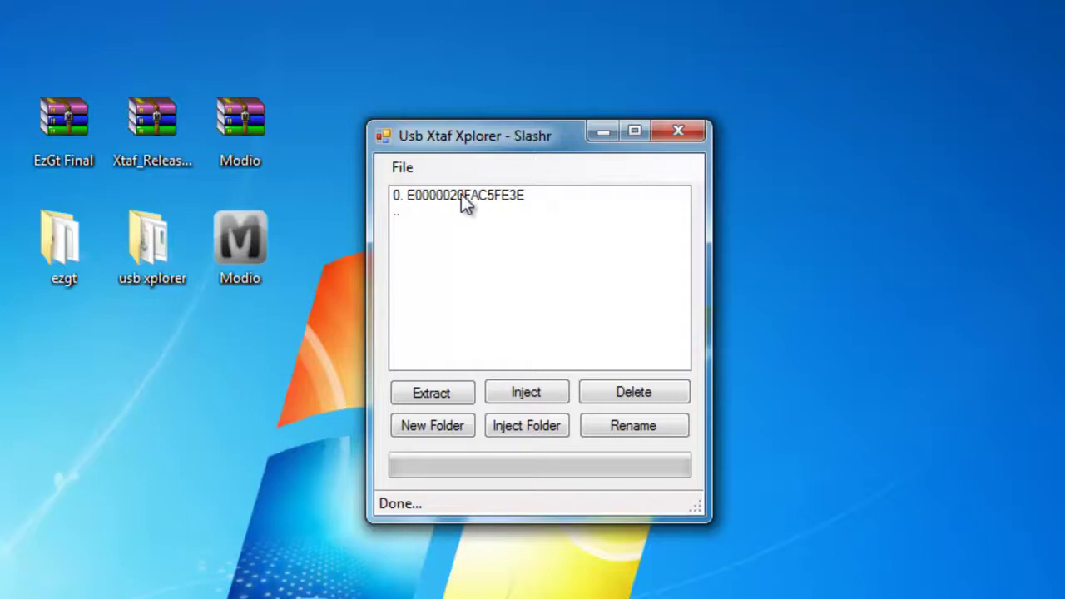
pyautogui.doubleClick(464, 197)
pyautogui.doubleClick(469, 197)
# Step: Extract the gamer profile file from the device to the Desktop under its existing name
pyautogui.click(456, 195)
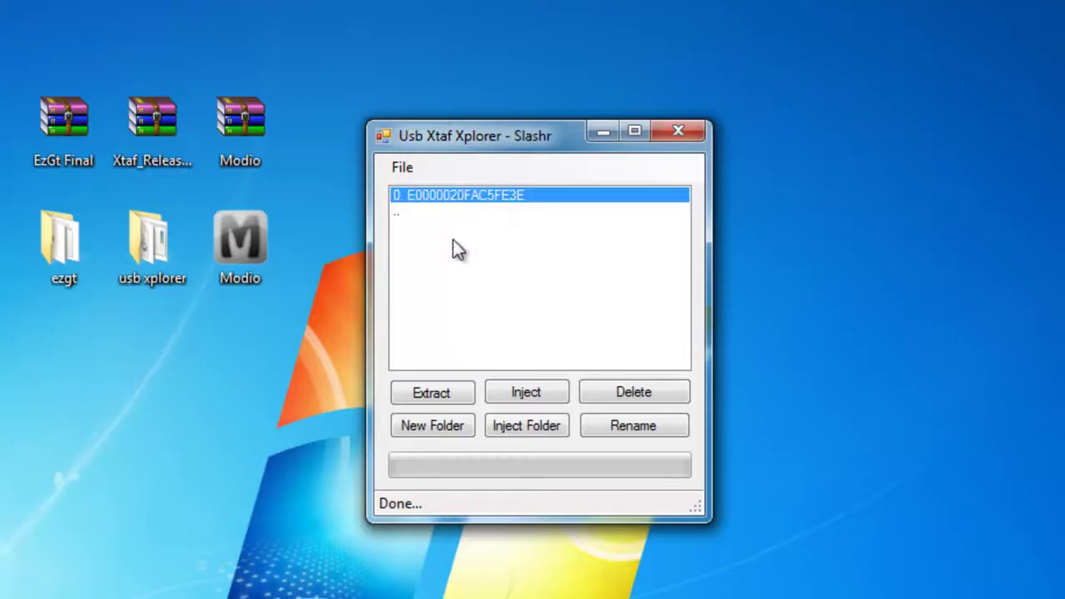
pyautogui.click(433, 395)
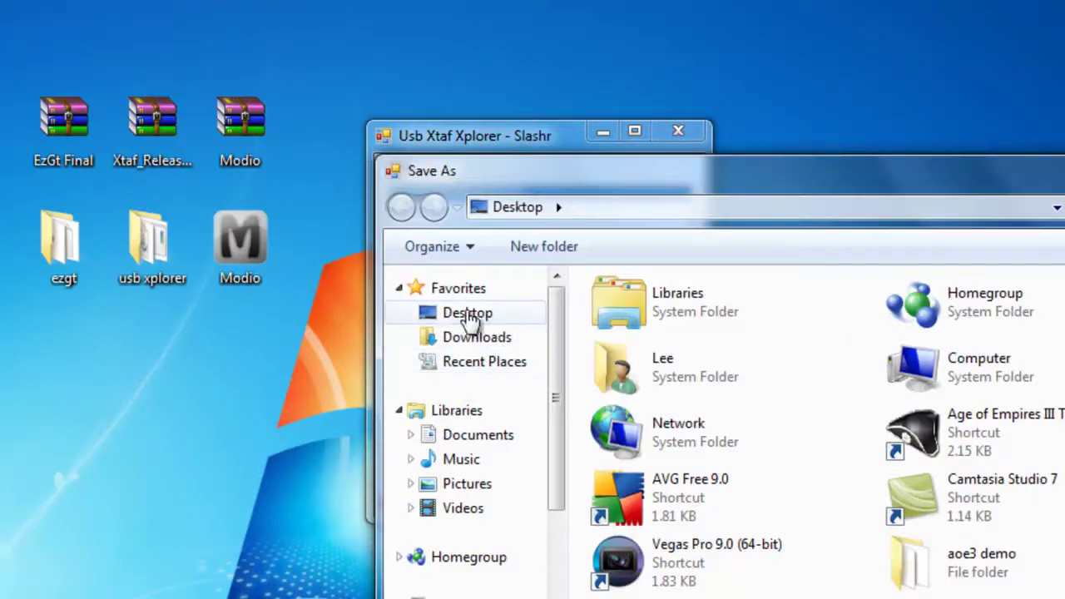
pyautogui.click(453, 313)
pyautogui.press('Return')
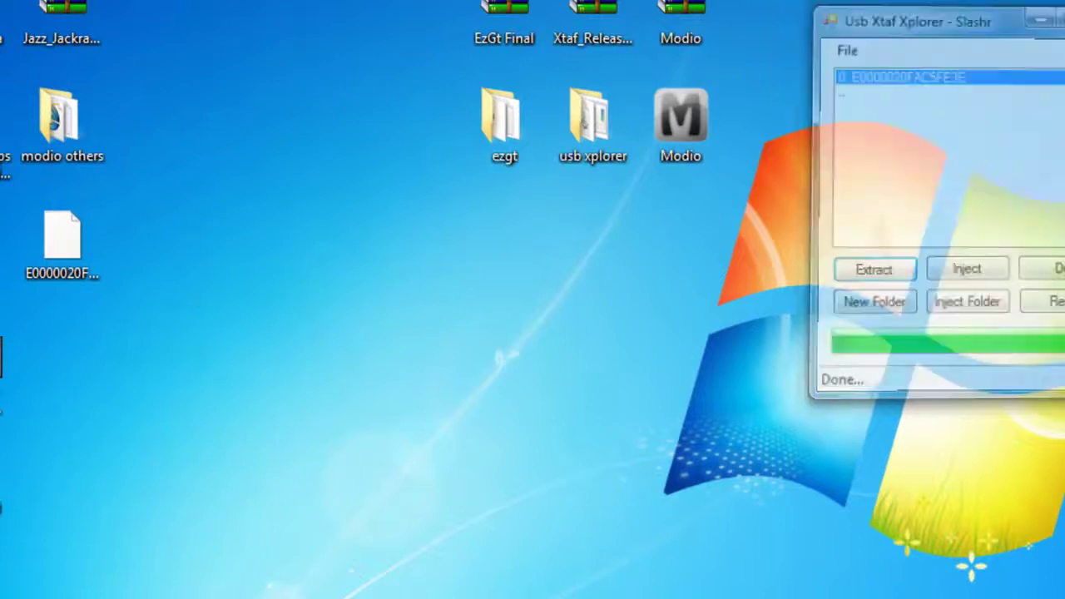
# Step: Switch to Modio, close its News and Shoutbox panels, and place its window beside the extracted profile file
pyautogui.doubleClick(678, 121)
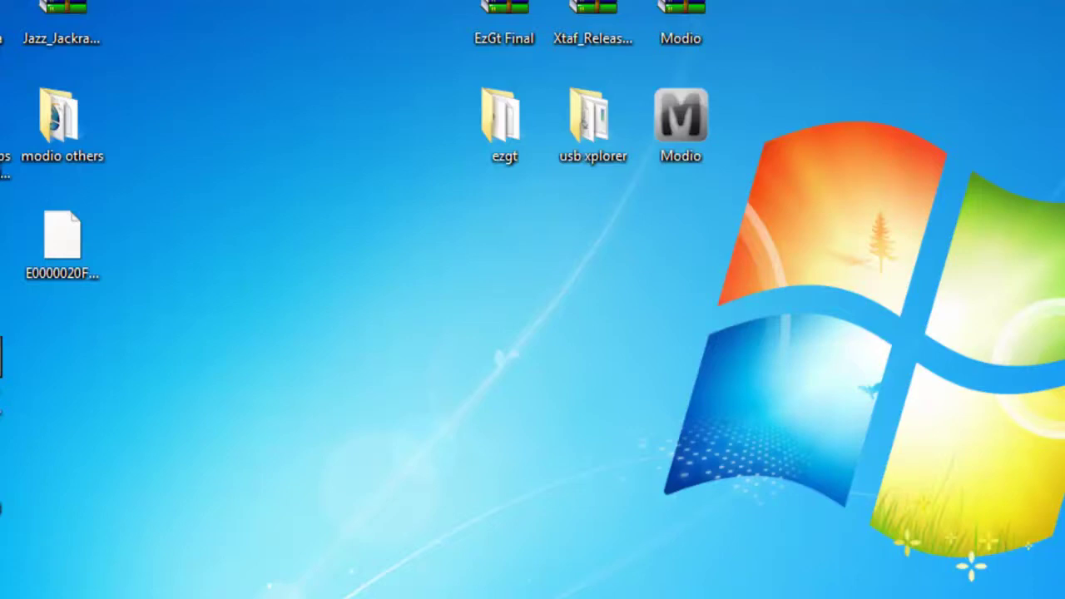
pyautogui.press('F1')
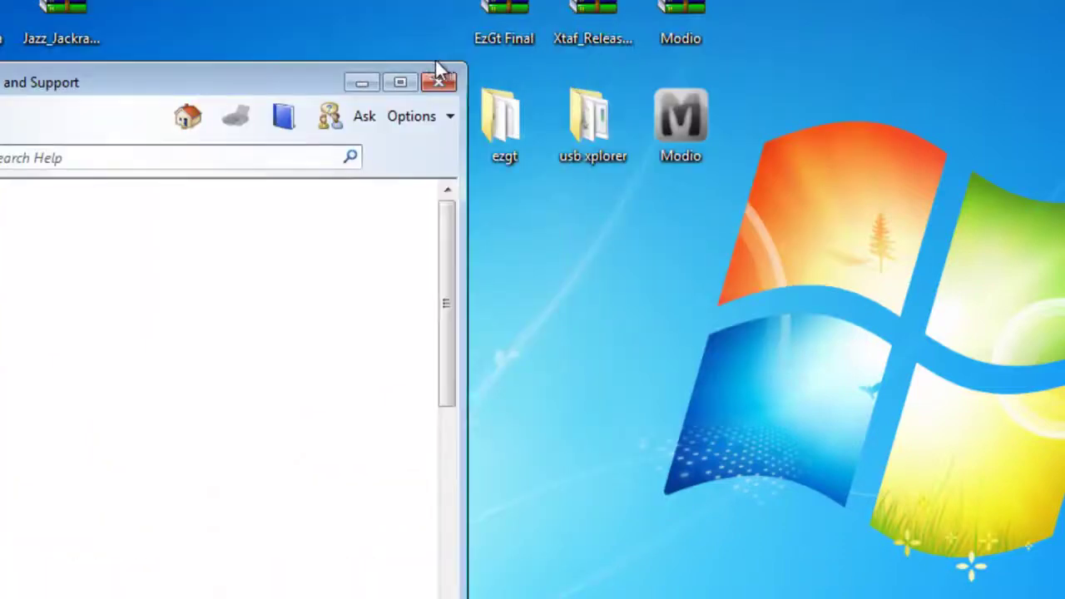
pyautogui.click(438, 76)
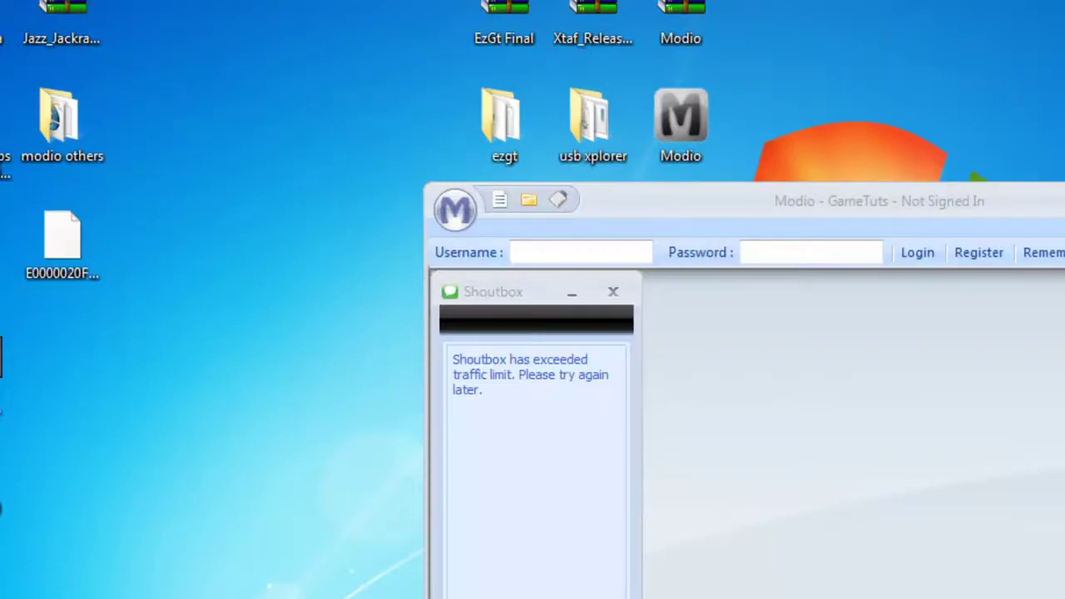
pyautogui.moveTo(956, 210); pyautogui.dragTo(929, 14)
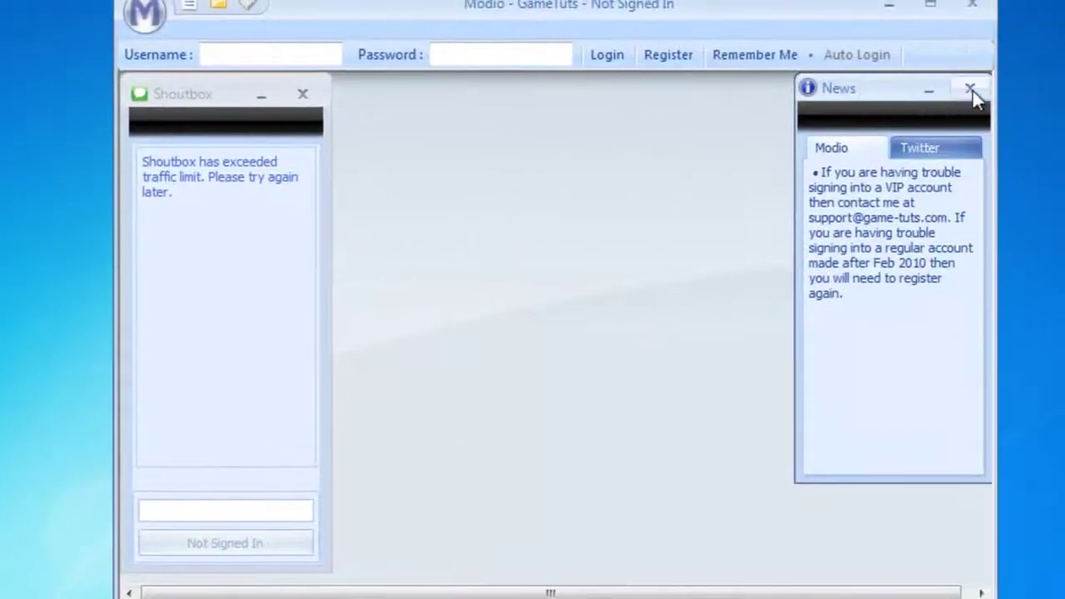
pyautogui.click(970, 89)
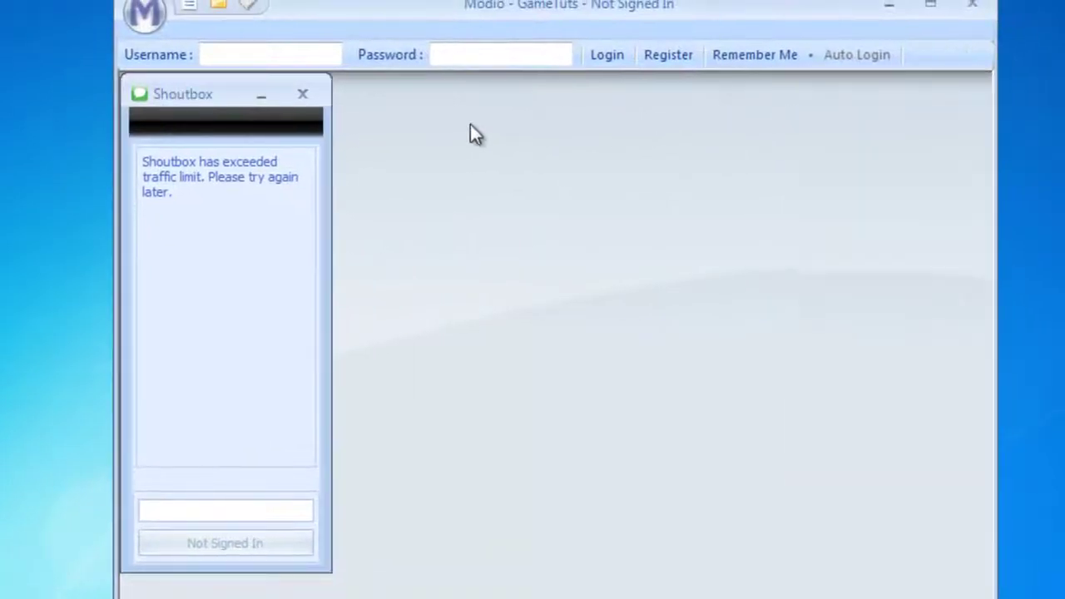
pyautogui.click(302, 94)
pyautogui.moveTo(713, 8); pyautogui.dragTo(637, 267)
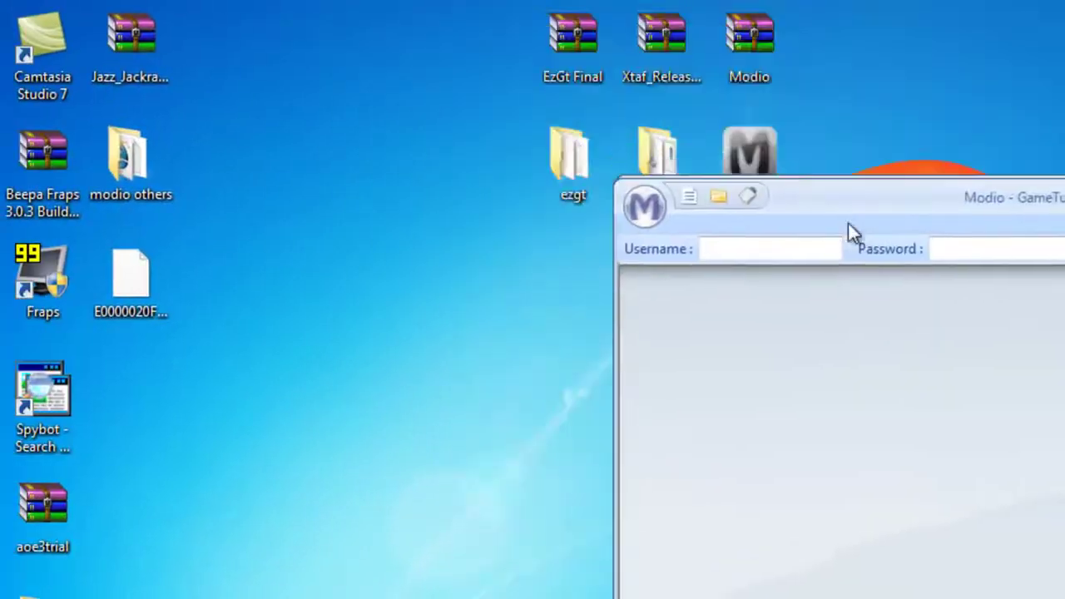
# Step: Load the extracted profile file into Modio to view its general file info, and close the profile window
pyautogui.click(132, 289)
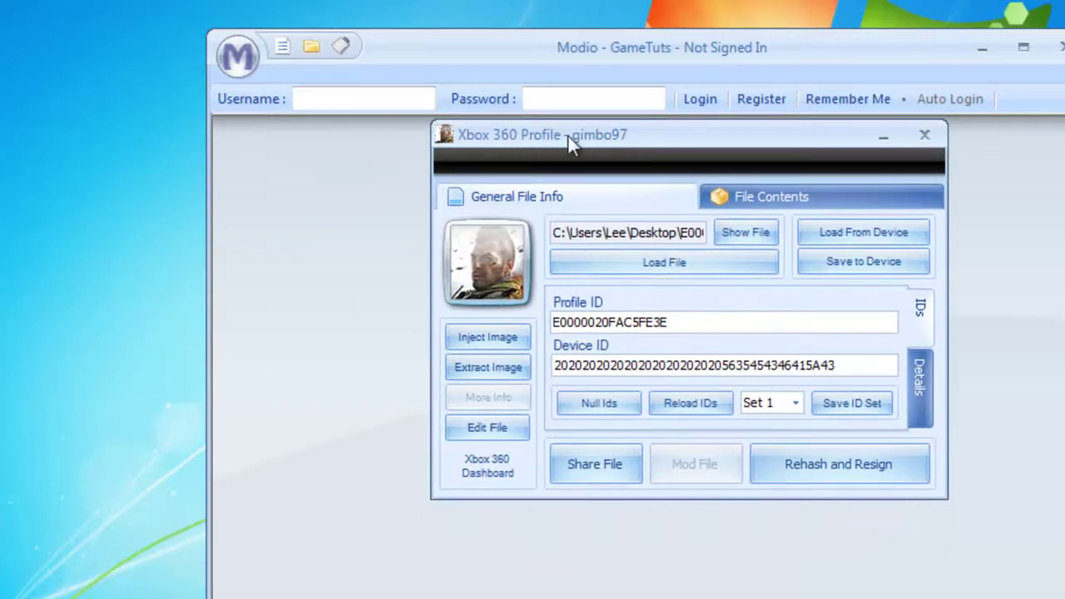
pyautogui.click(925, 134)
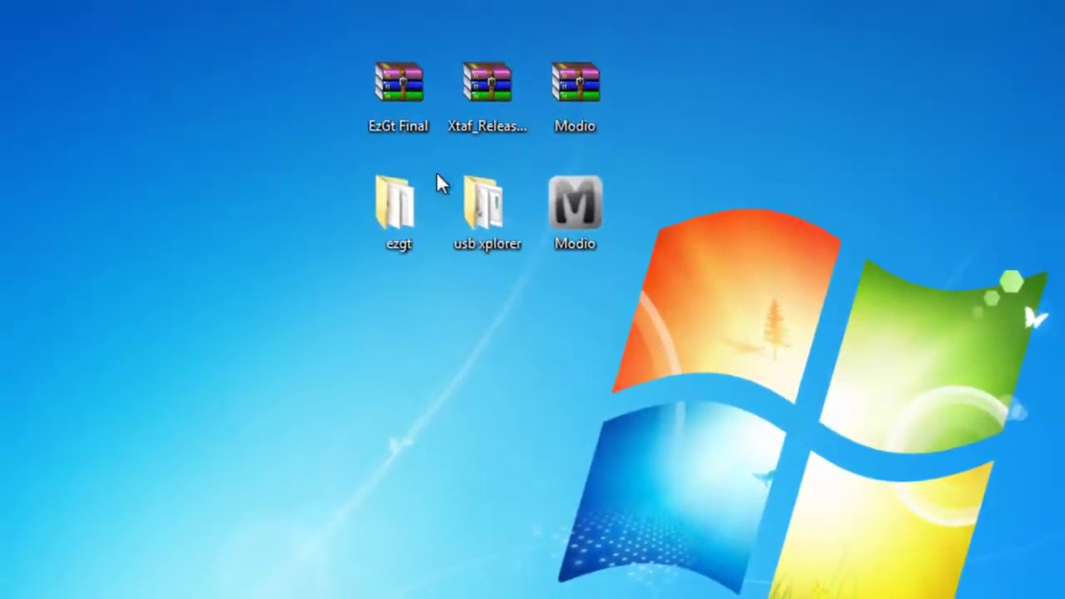
# Step: Switch to EzGt Final by launching it from the ezgt folder, and bring its window into clear view
pyautogui.doubleClick(396, 212)
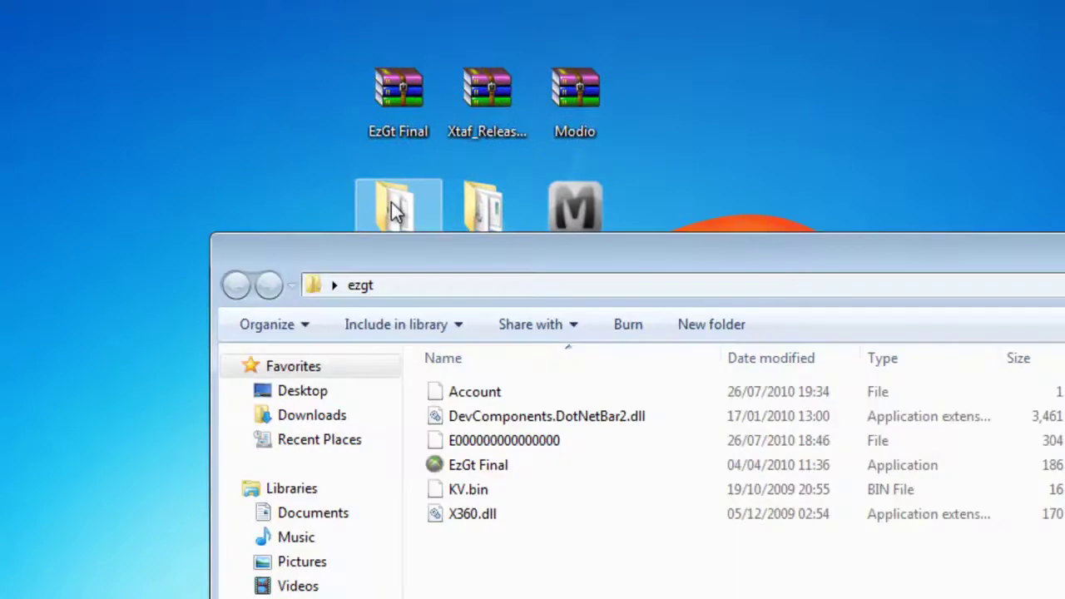
pyautogui.click(469, 468)
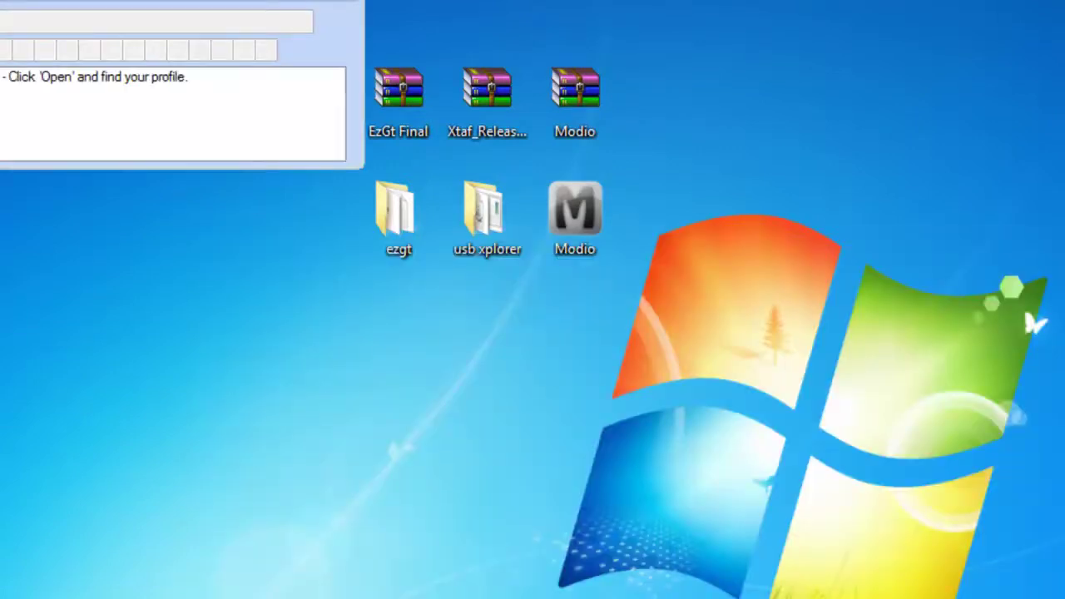
pyautogui.moveTo(150, 0); pyautogui.dragTo(733, 290)
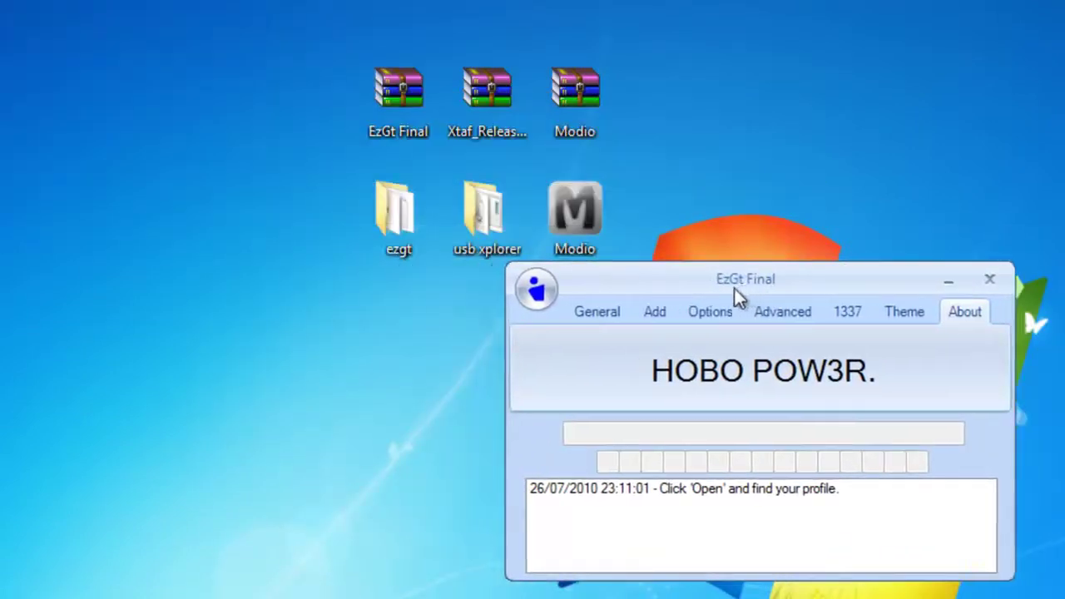
# Step: Load the extracted profile file from the Desktop into EzGt Final
pyautogui.click(535, 287)
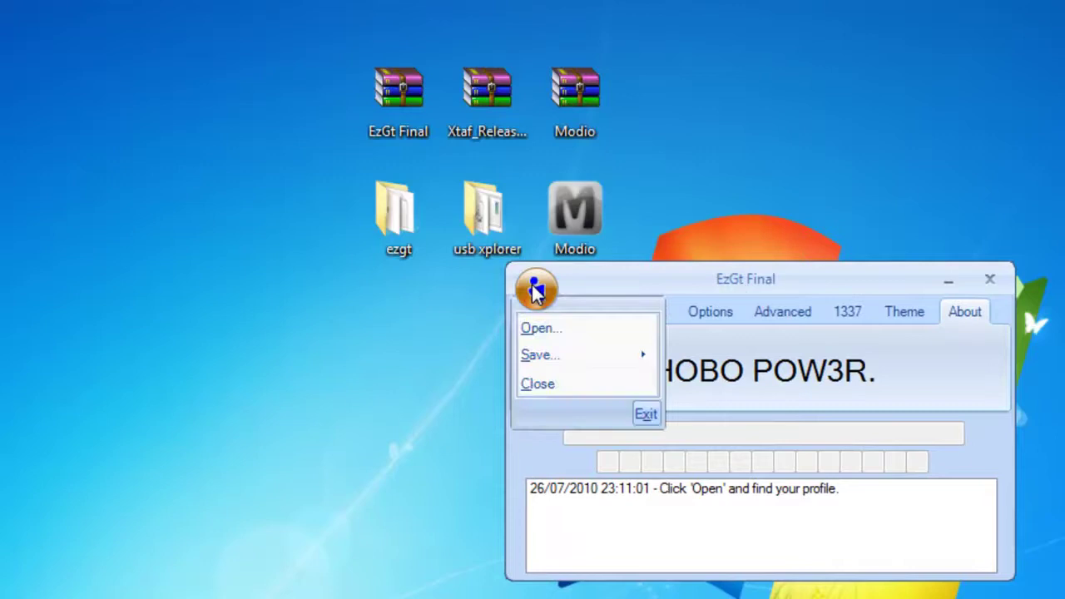
pyautogui.click(539, 330)
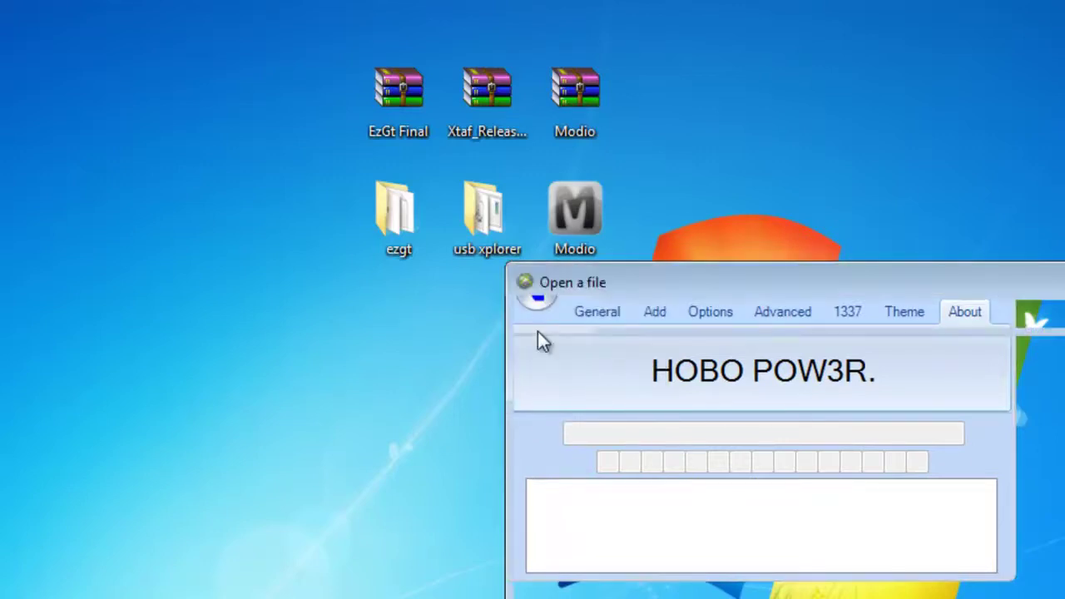
pyautogui.moveTo(726, 286); pyautogui.dragTo(647, 169)
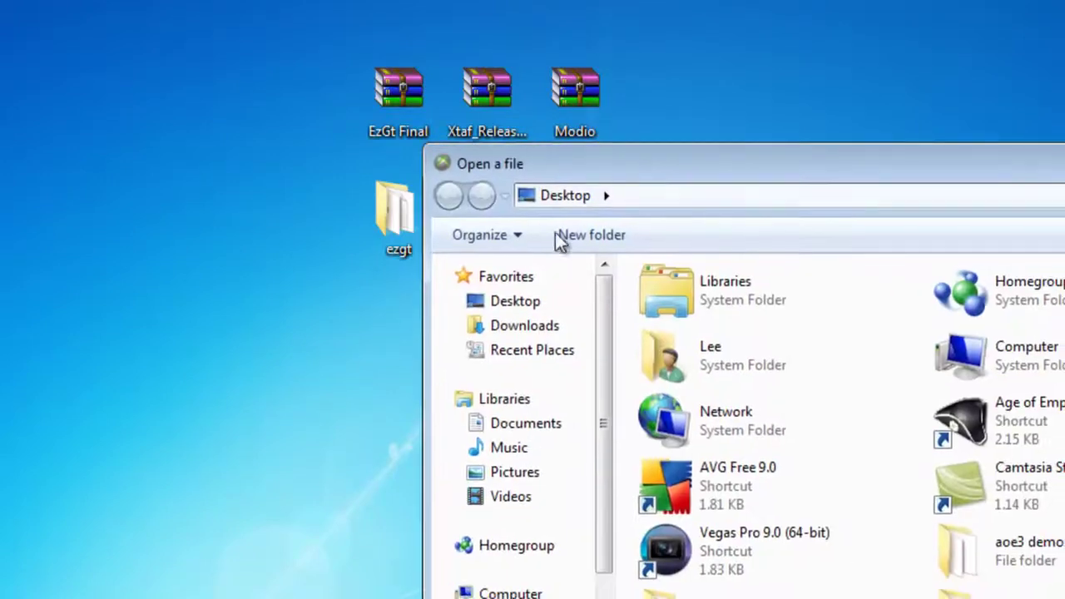
pyautogui.click(514, 301)
pyautogui.scroll(-5, 915, 416)
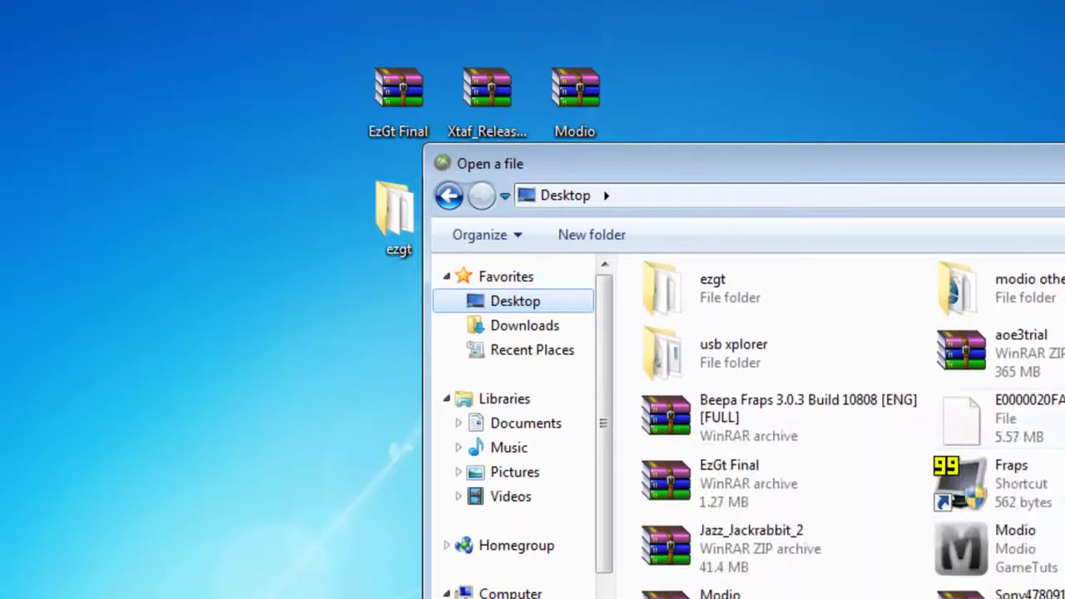
pyautogui.doubleClick(1039, 408)
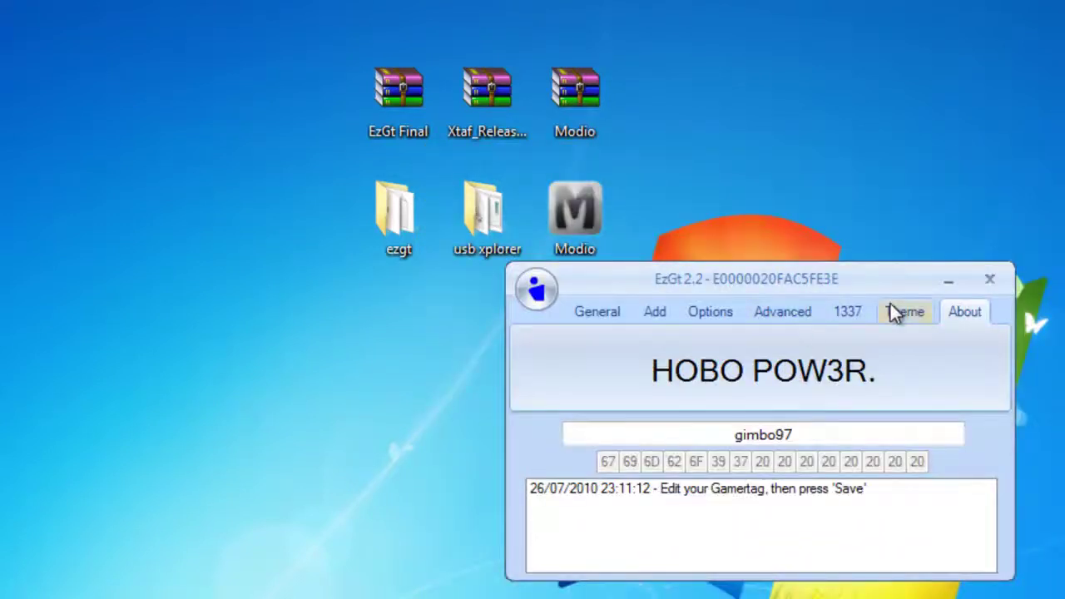
# Step: Set the modded profile number to 1 and return it to 0
pyautogui.click(704, 319)
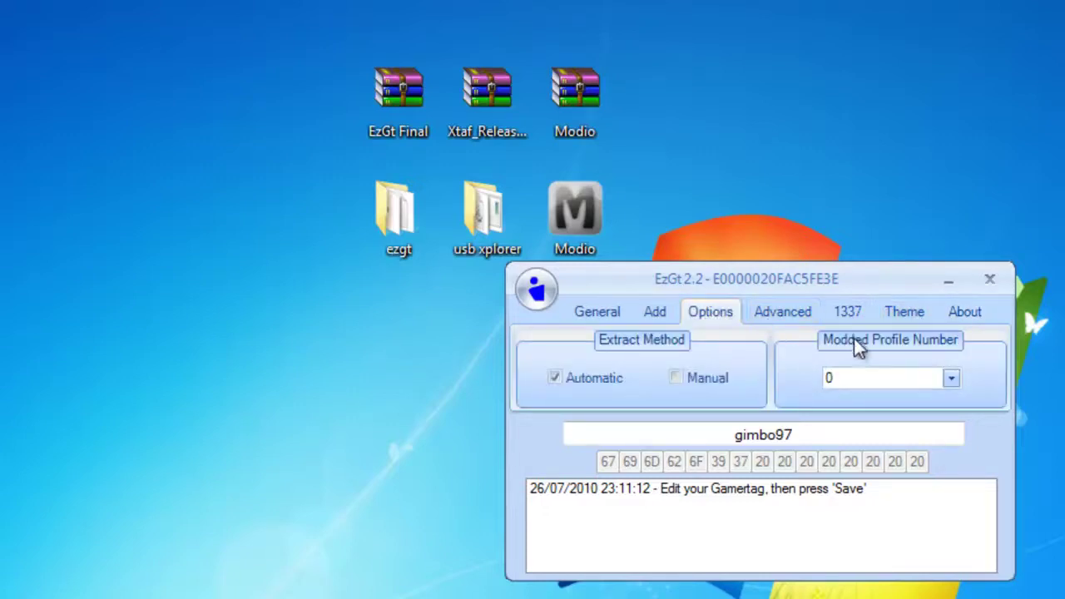
pyautogui.click(908, 385)
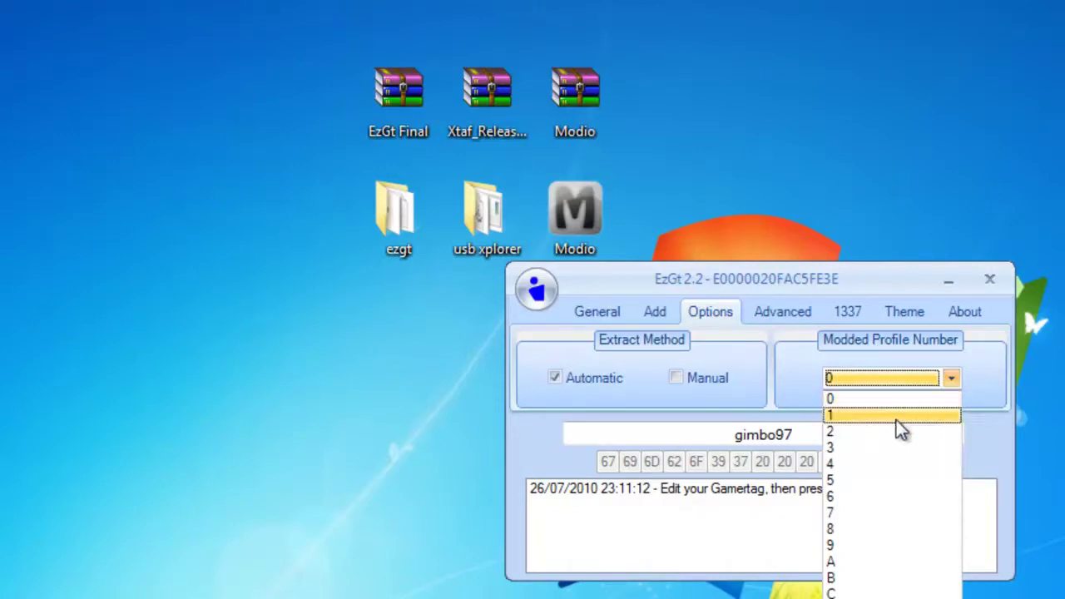
pyautogui.click(896, 415)
pyautogui.click(890, 377)
pyautogui.click(865, 396)
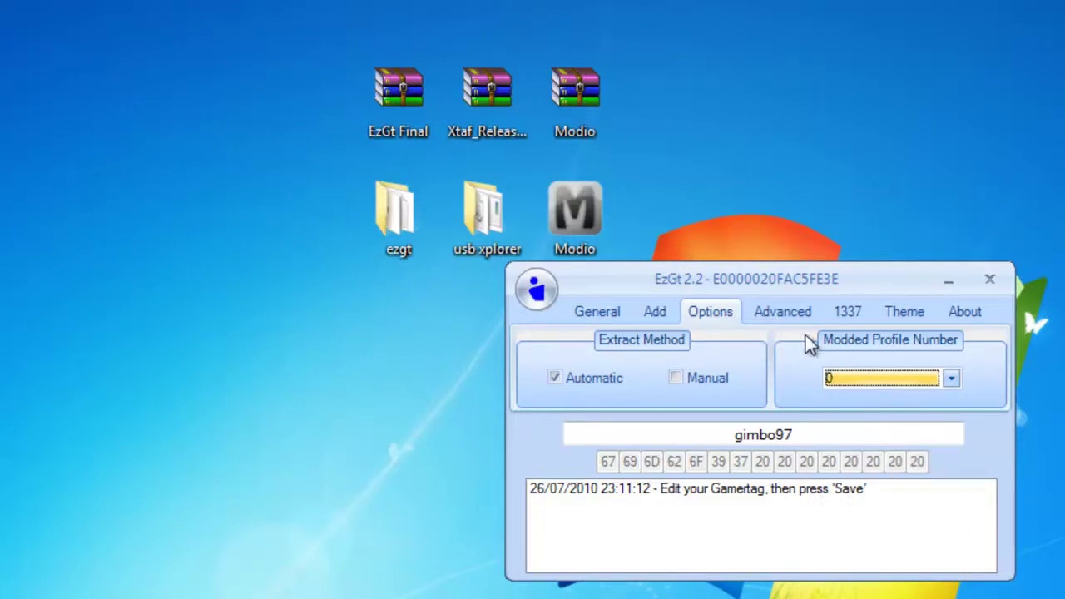
# Step: Clear the existing gamertag and begin the new one with the left-arrow Back button symbol
pyautogui.click(655, 312)
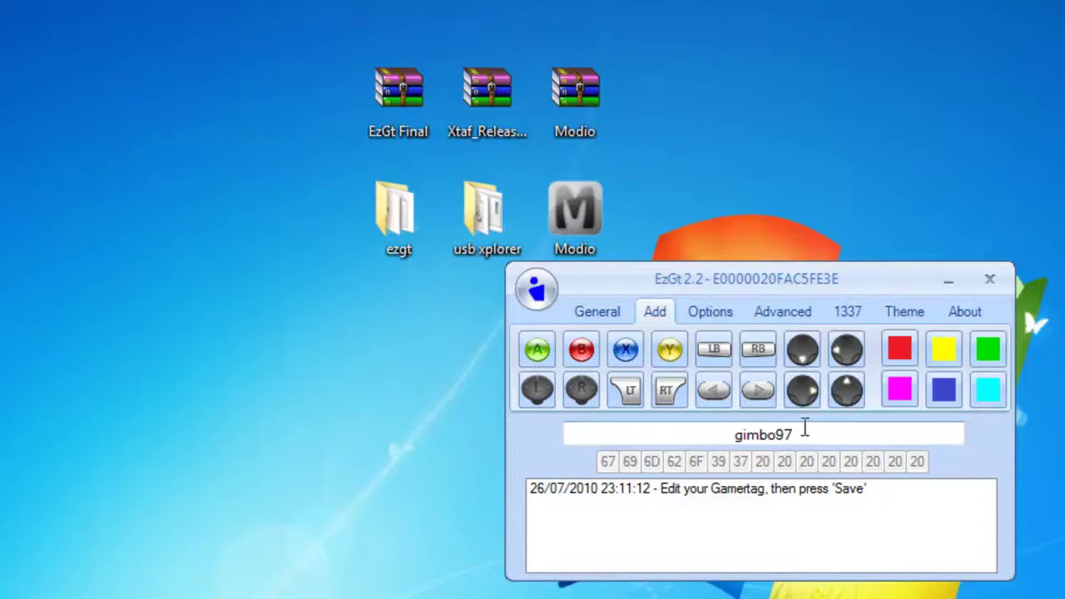
pyautogui.moveTo(804, 428); pyautogui.dragTo(694, 433)
pyautogui.press('BackSpace')
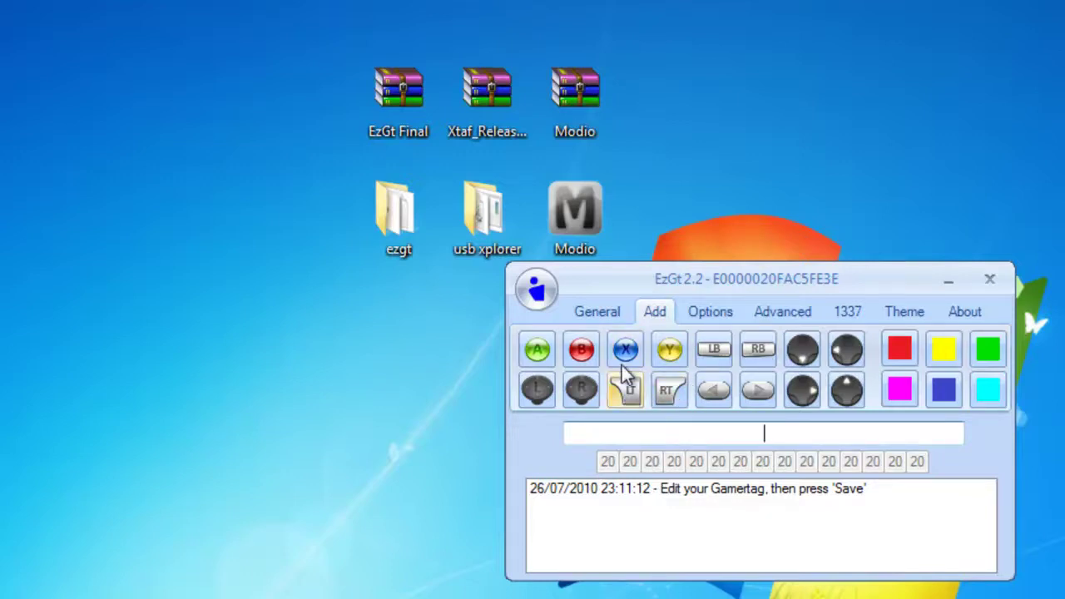
pyautogui.click(717, 389)
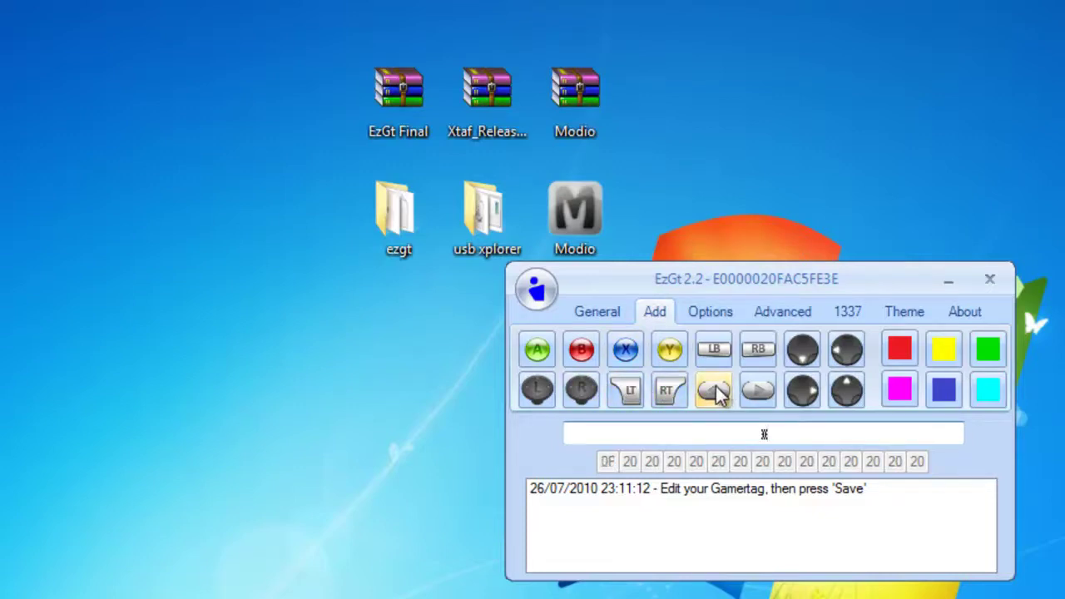
# Step: Append a red M, a yellow O and a green D to the gamertag, ending with the right-arrow Start button symbol
pyautogui.click(898, 349)
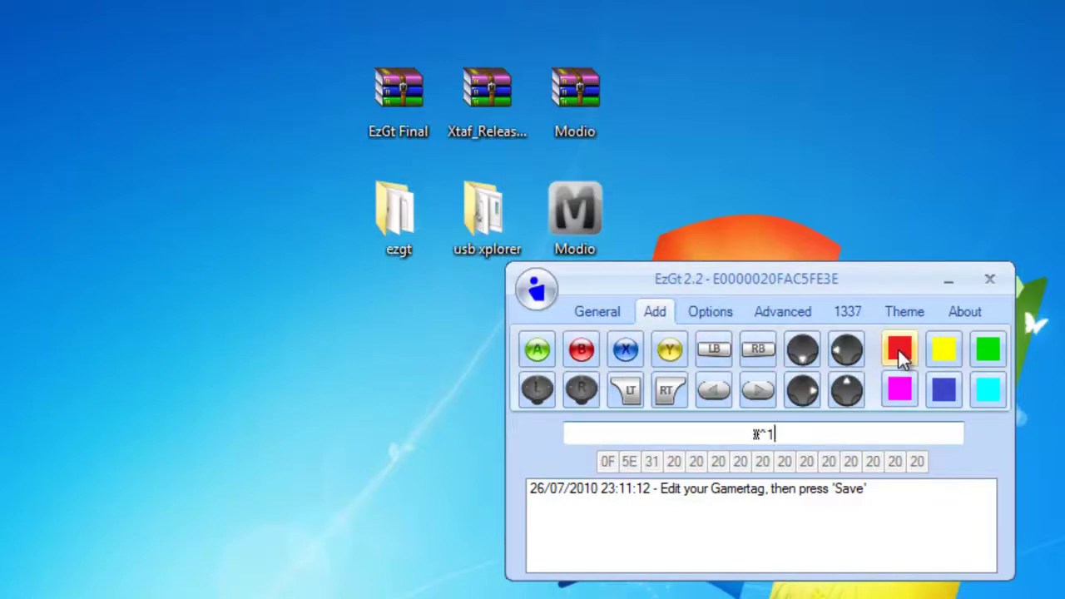
pyautogui.write('M')
pyautogui.click(949, 349)
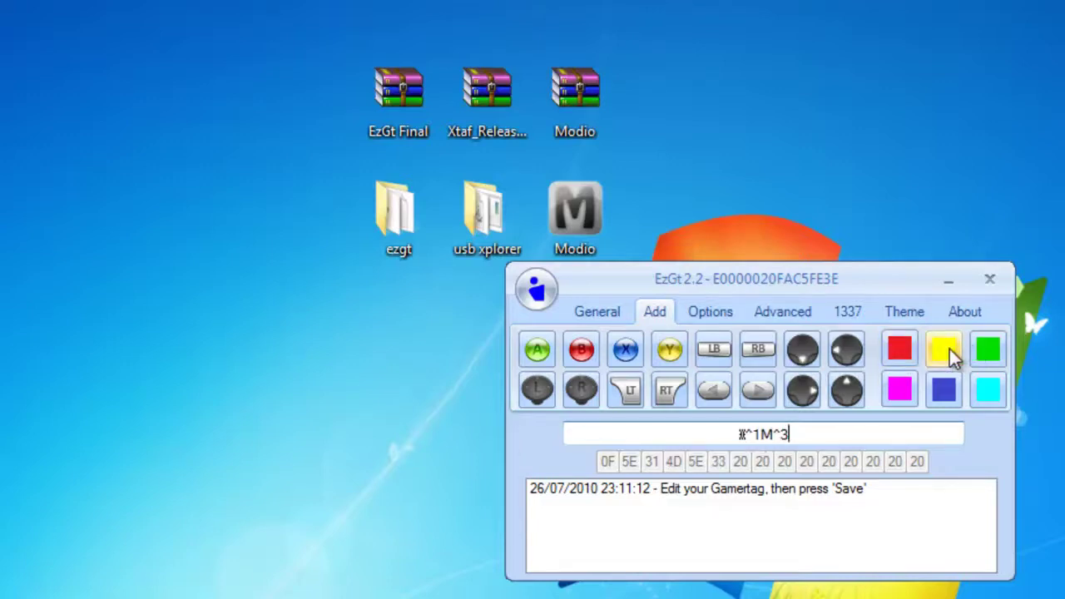
pyautogui.write('O')
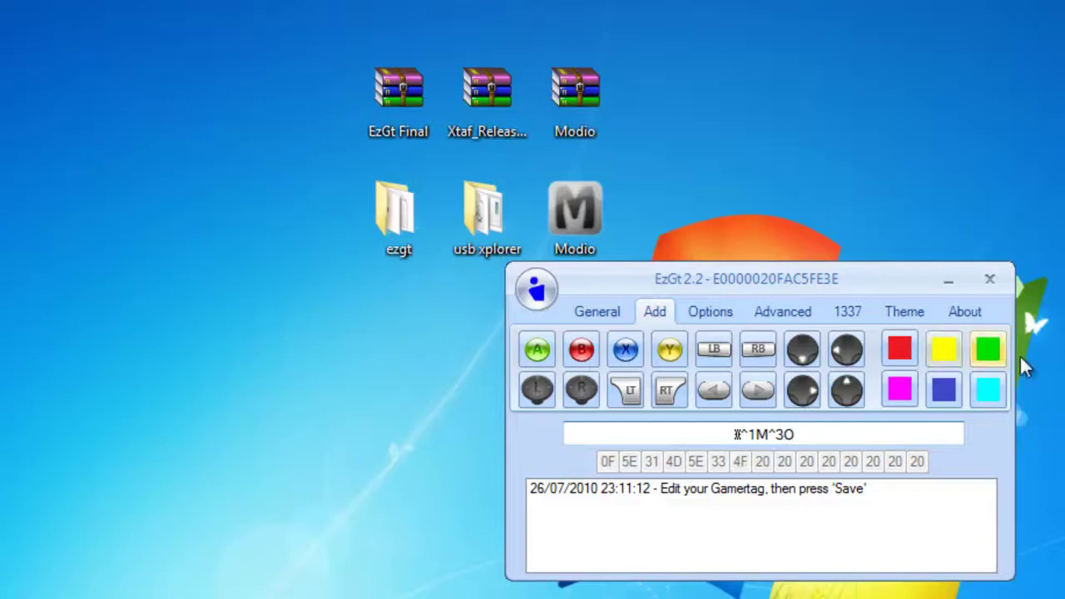
pyautogui.click(985, 360)
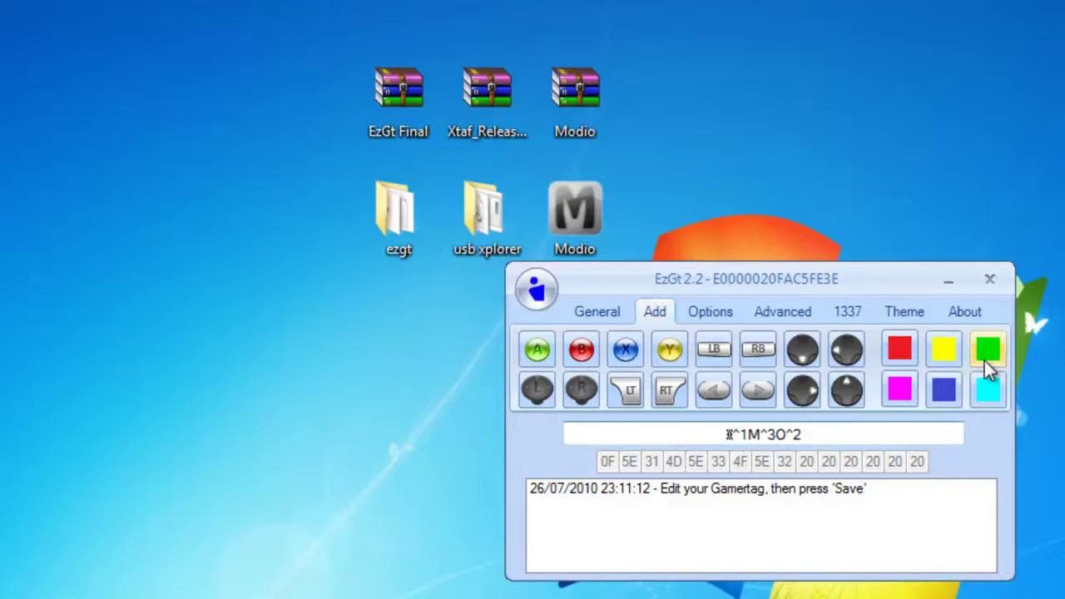
pyautogui.write('D')
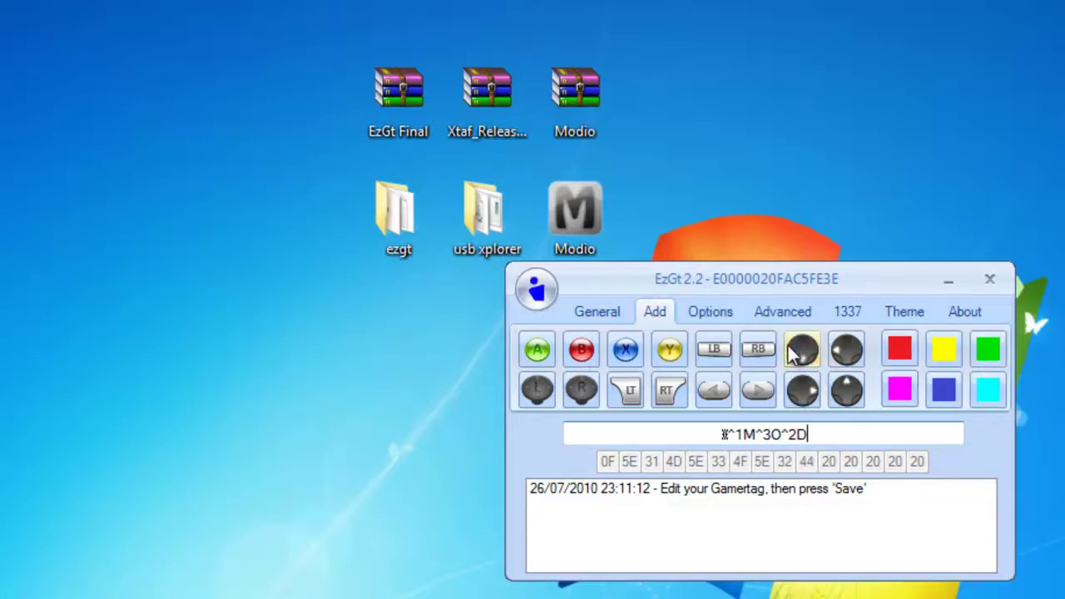
pyautogui.click(757, 391)
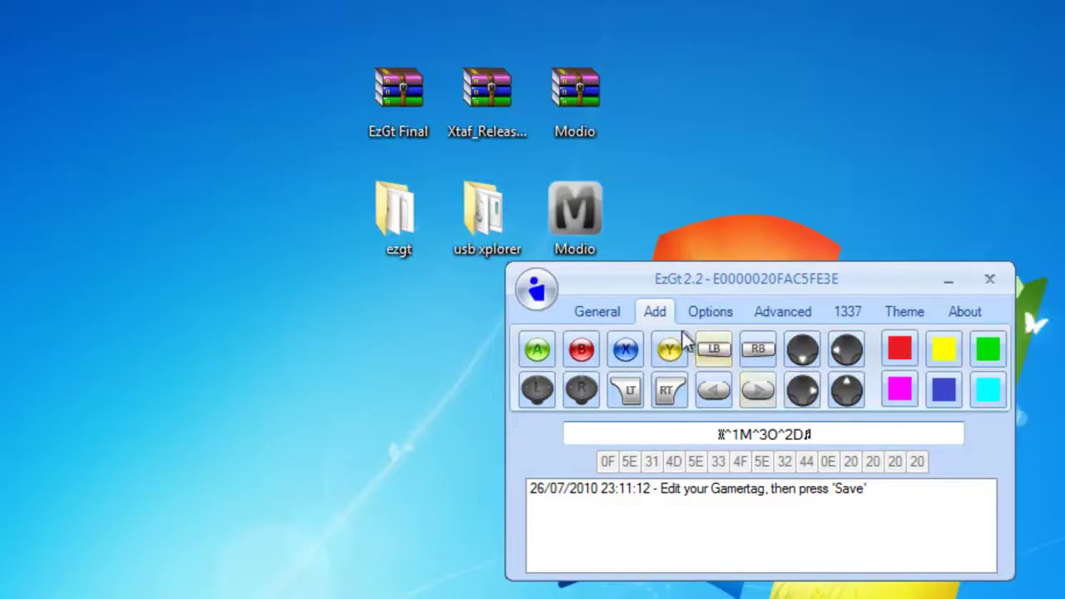
# Step: View the general profile details, and save the modded gamertag as text with the Desktop as destination
pyautogui.click(597, 311)
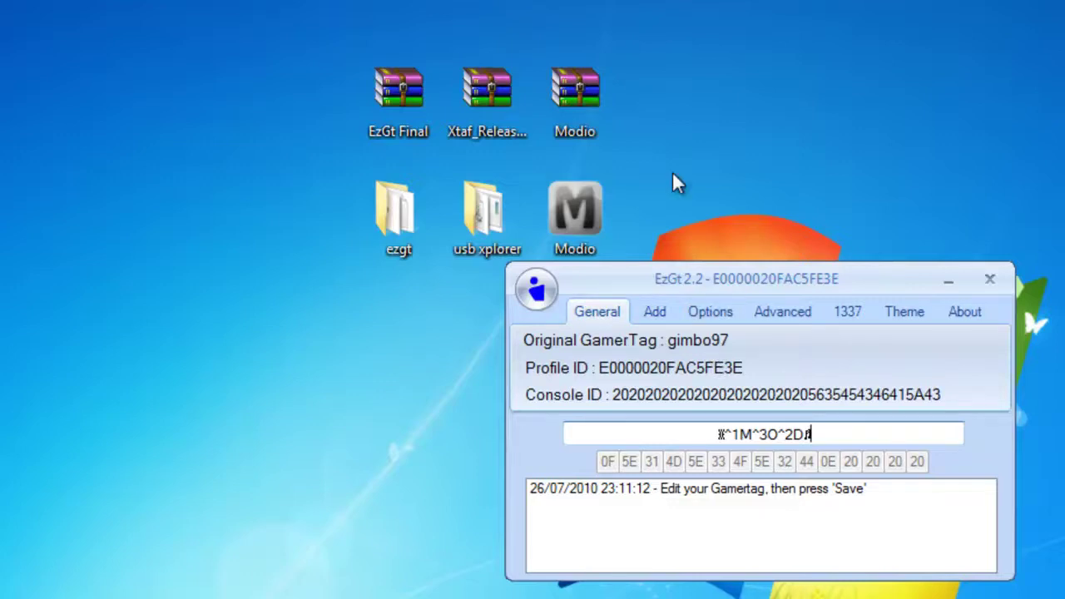
pyautogui.click(542, 305)
pyautogui.moveTo(554, 357)
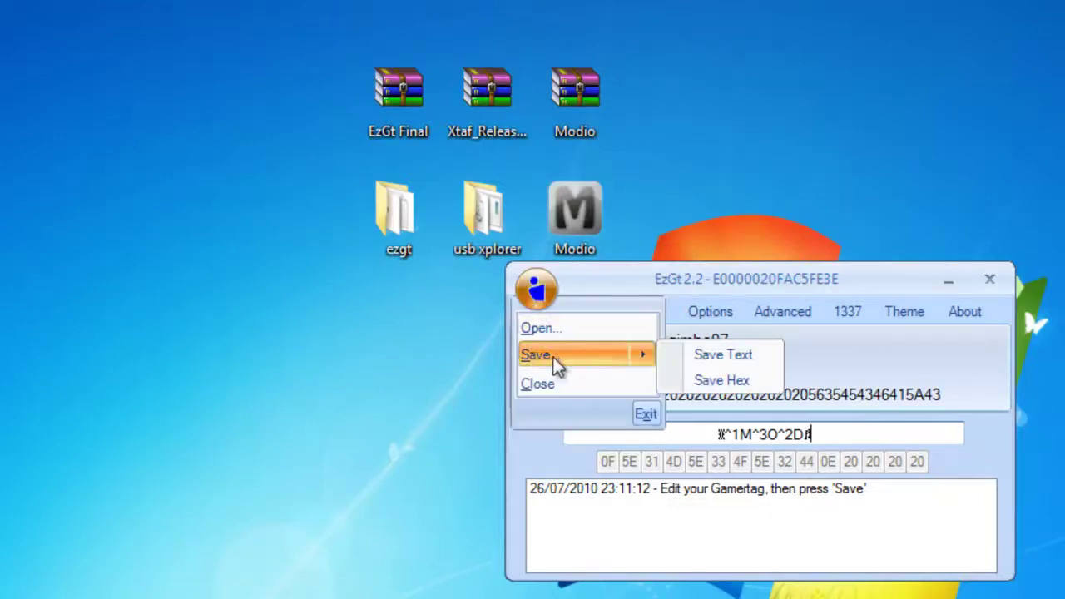
pyautogui.click(717, 352)
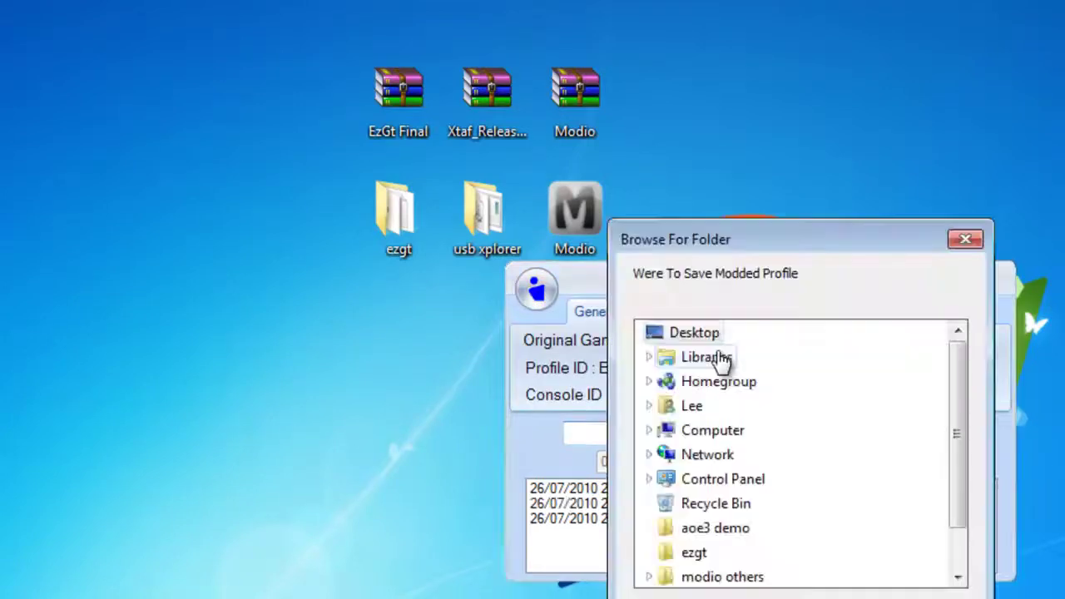
pyautogui.click(889, 595)
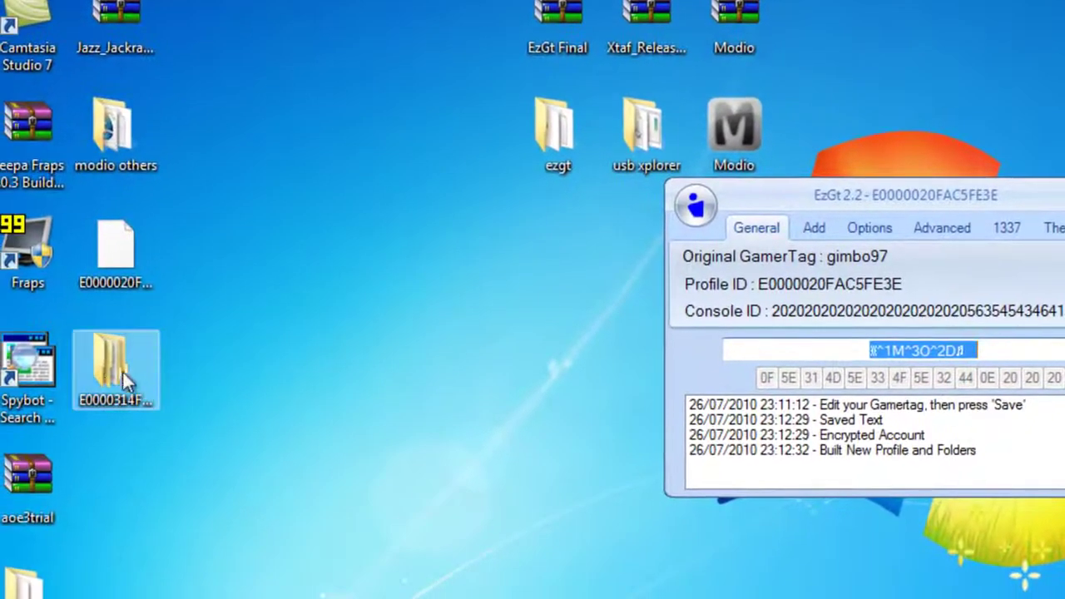
# Step: Switch to Usb Xtaf Xplorer by clearing the desktop and launching it from the usb xplorer folder, and open the USB device
pyautogui.click(664, 273)
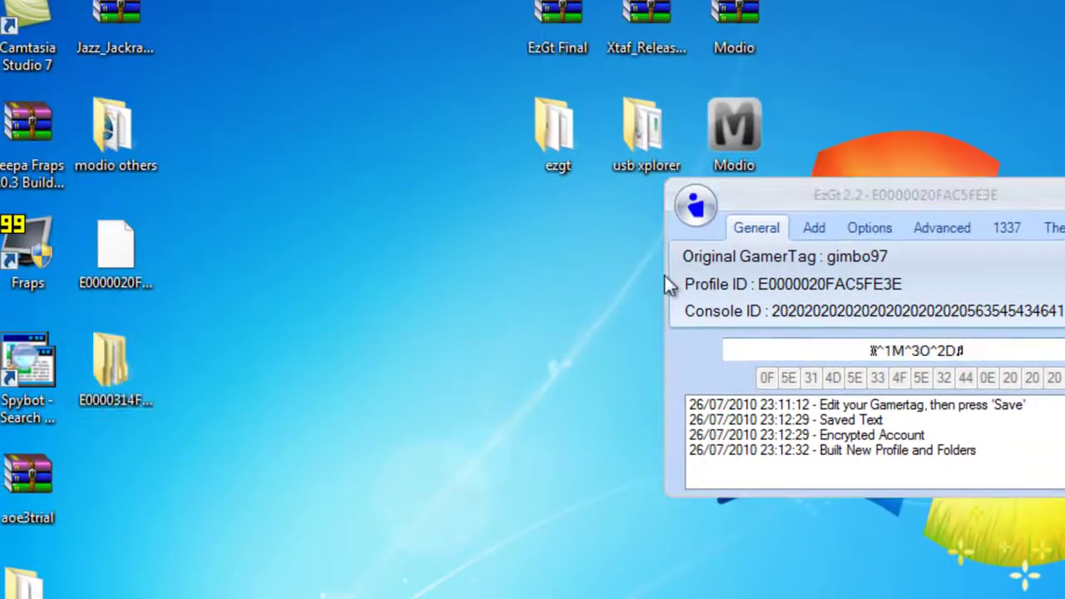
pyautogui.press('super+d')
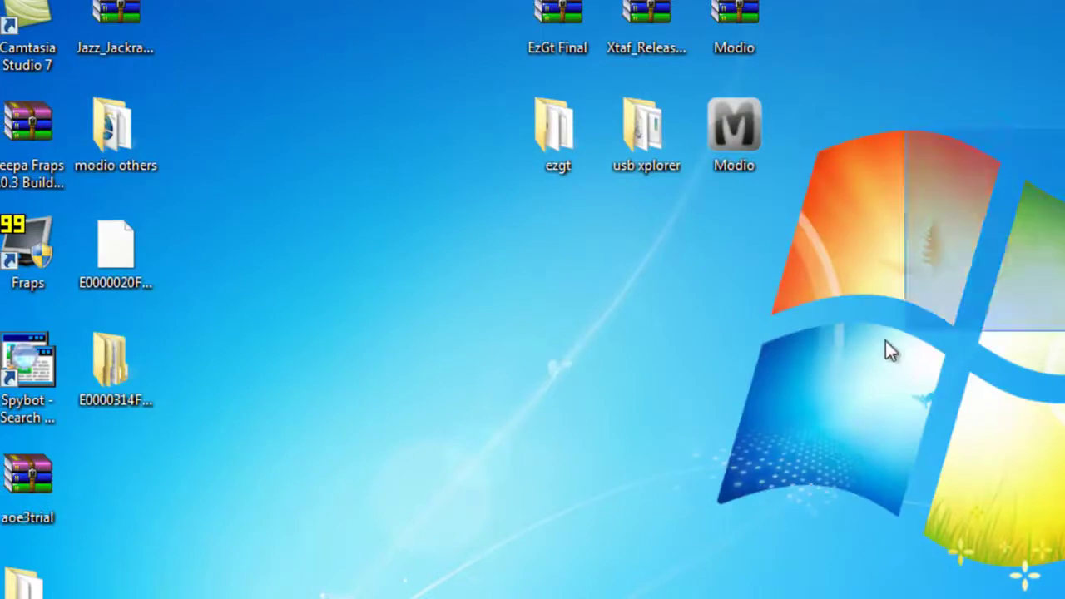
pyautogui.doubleClick(647, 137)
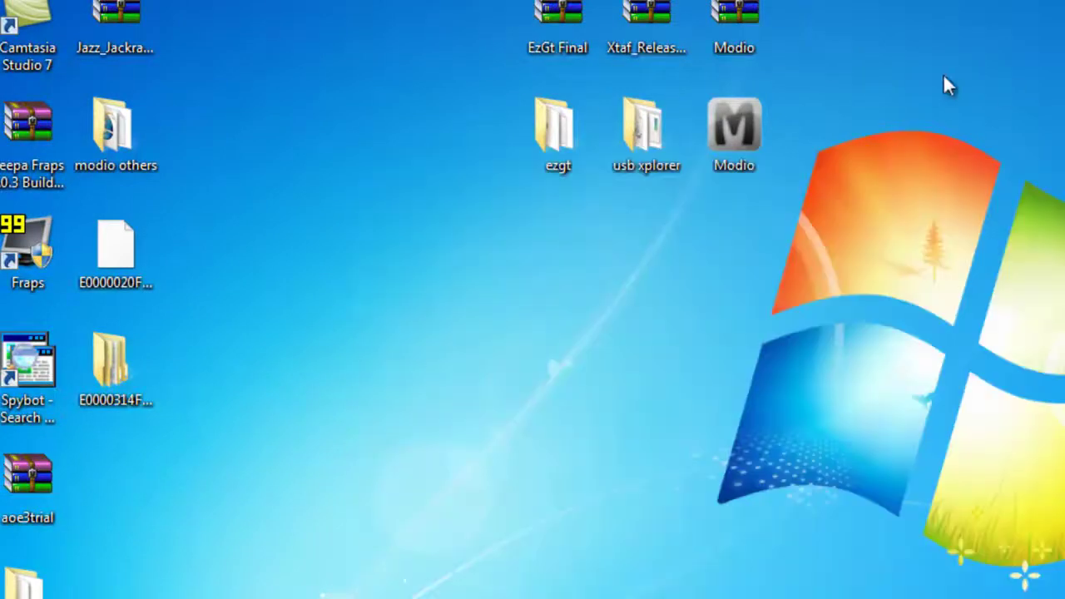
pyautogui.doubleClick(680, 145)
pyautogui.doubleClick(683, 332)
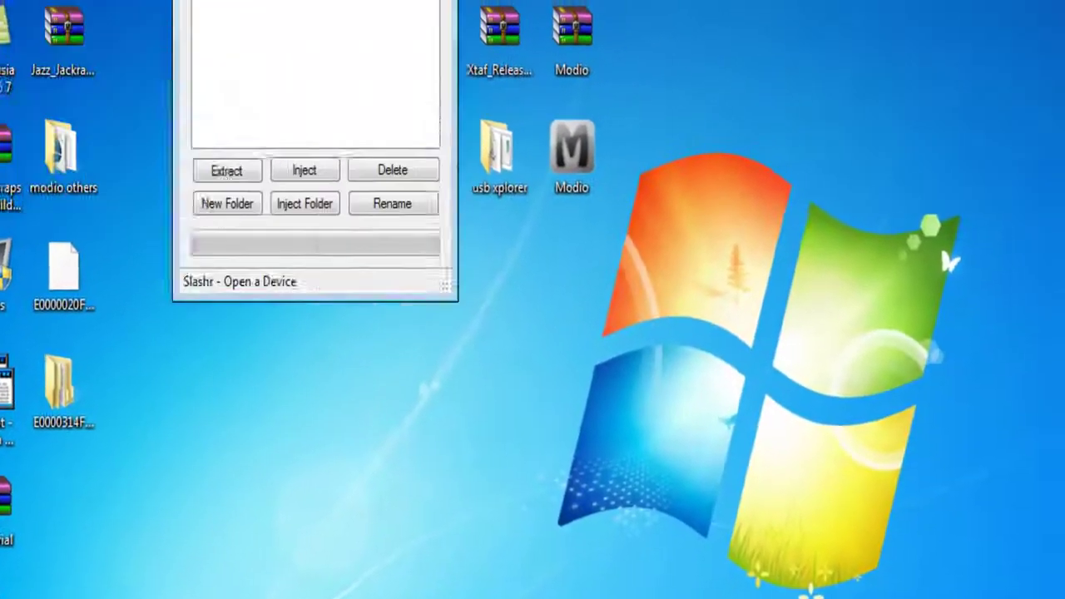
pyautogui.moveTo(316, 8); pyautogui.dragTo(707, 150)
pyautogui.click(647, 177)
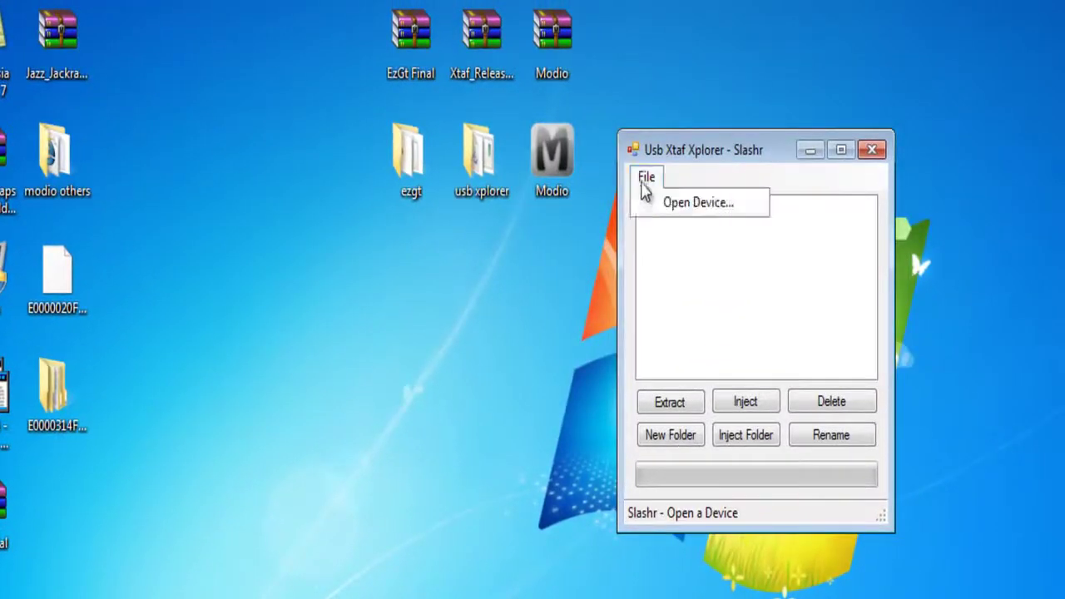
pyautogui.click(642, 203)
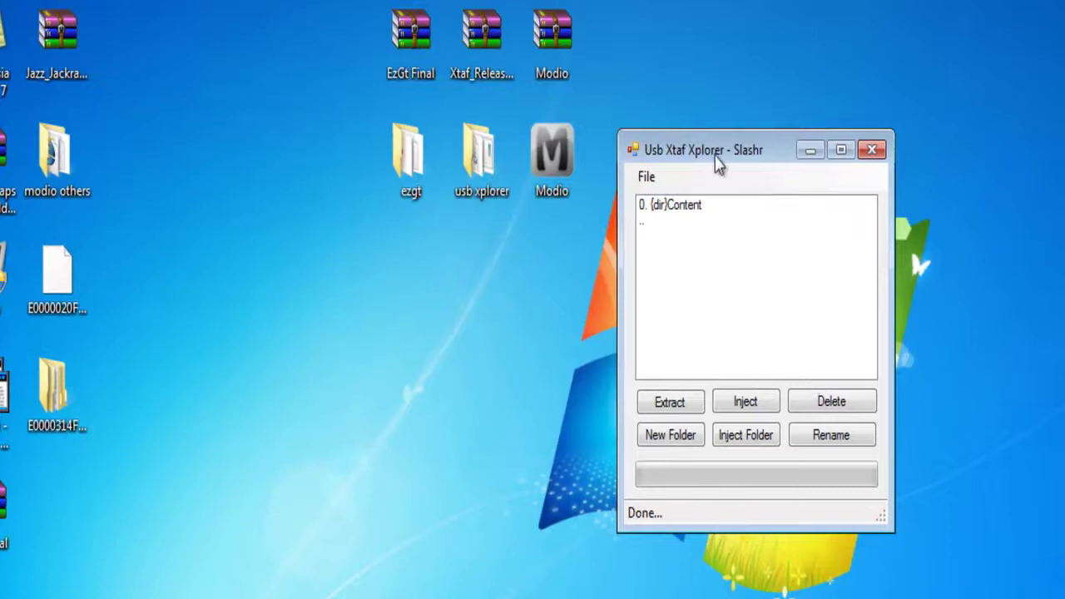
# Step: Try to inject the modded profile folder into the device's root, and delete that injected copy
pyautogui.click(670, 212)
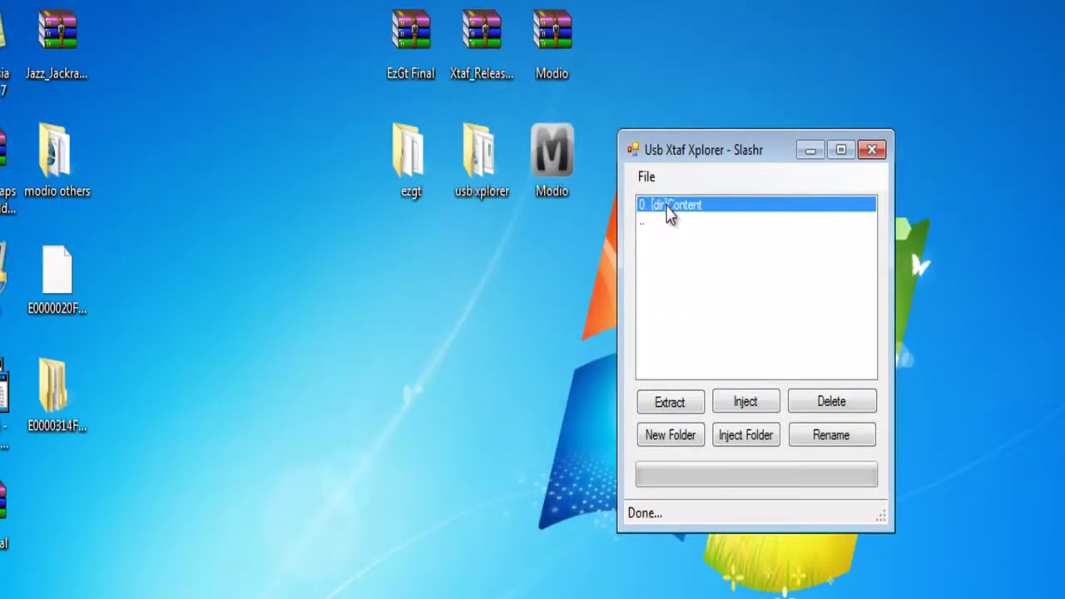
pyautogui.doubleClick(669, 212)
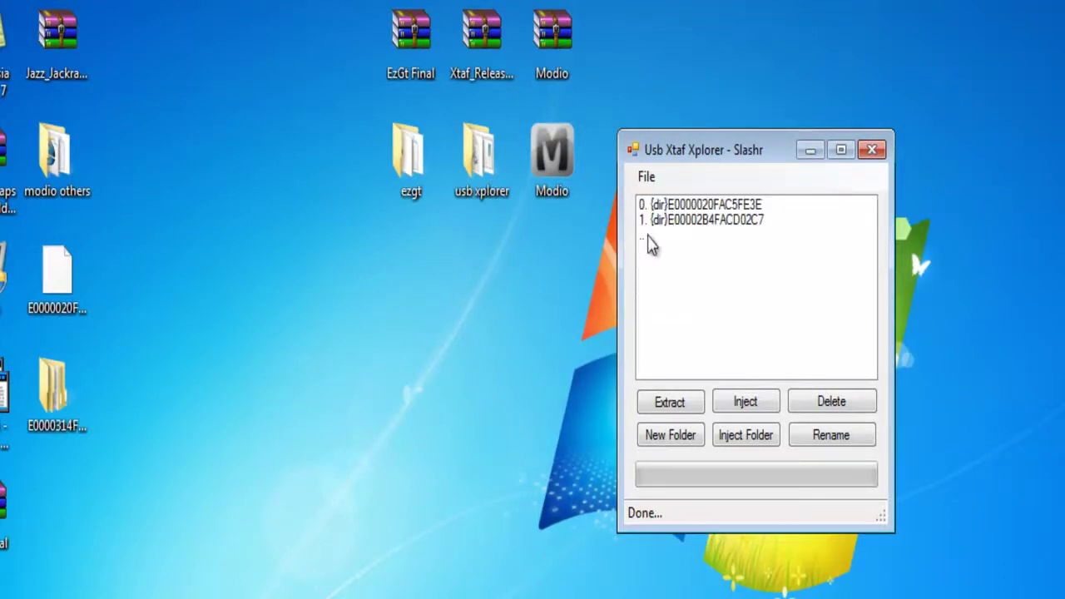
pyautogui.doubleClick(647, 233)
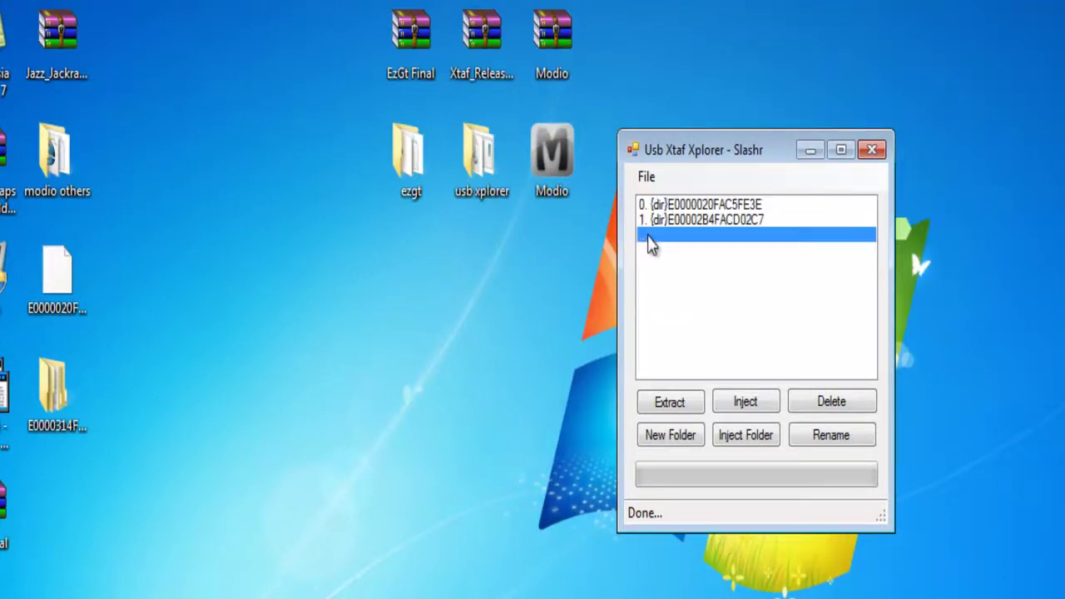
pyautogui.click(57, 384)
pyautogui.click(711, 305)
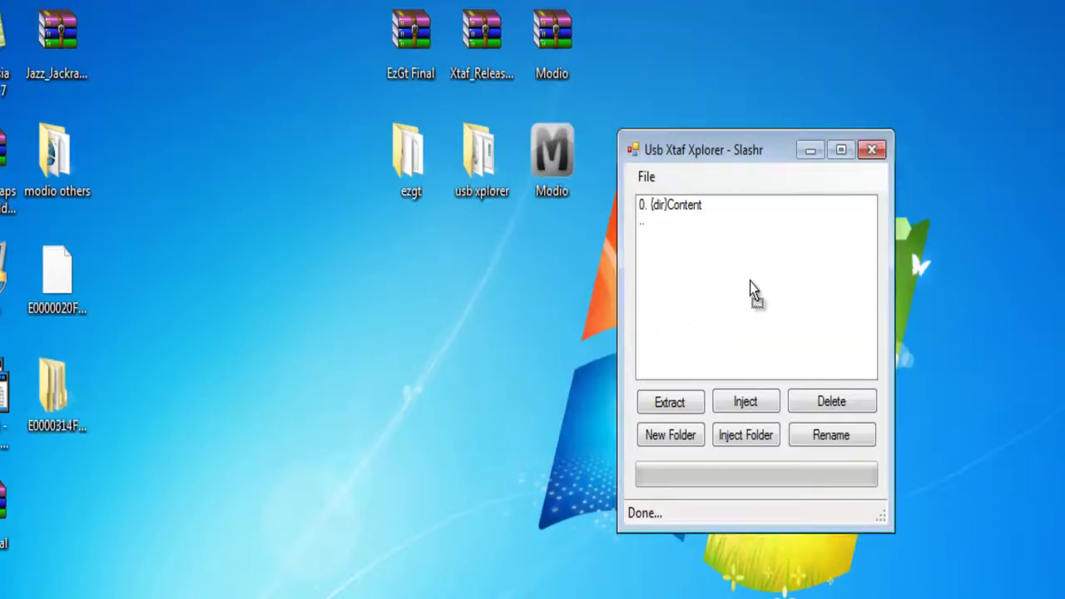
pyautogui.moveTo(750, 281); pyautogui.dragTo(750, 281)
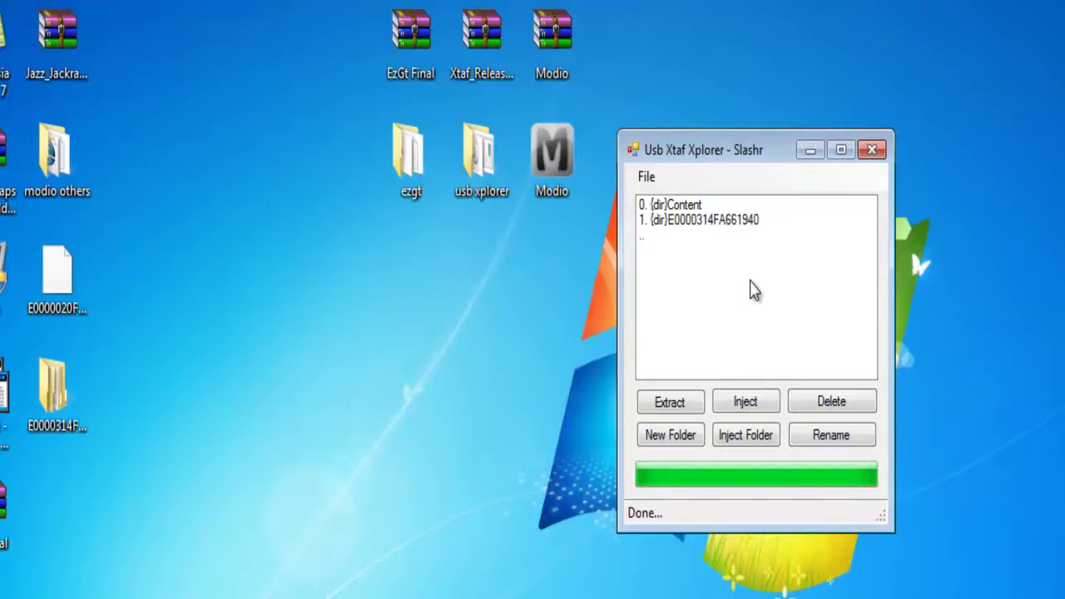
pyautogui.click(678, 221)
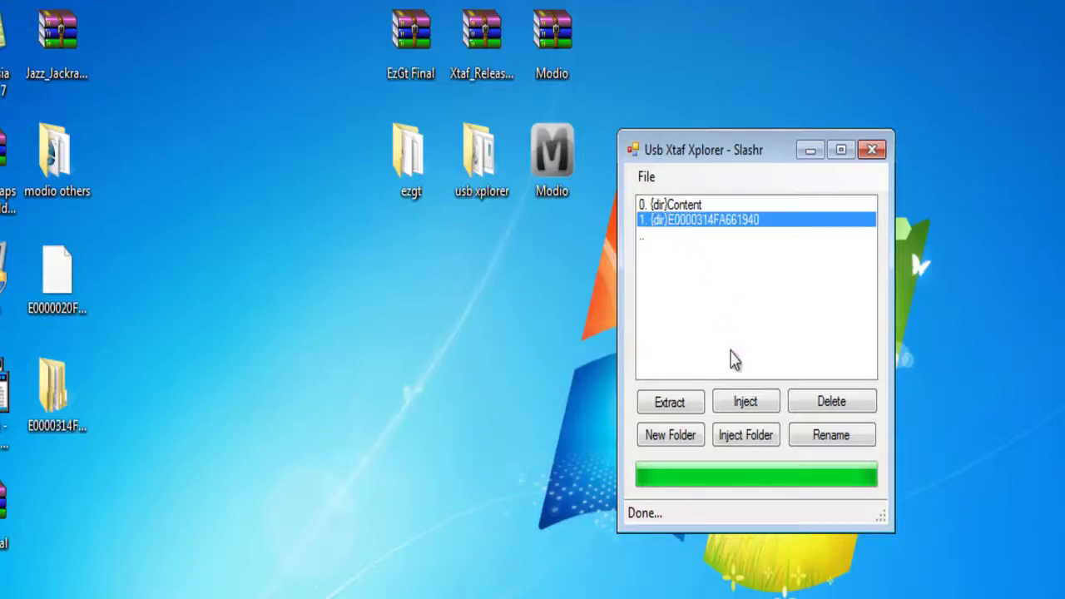
pyautogui.click(824, 402)
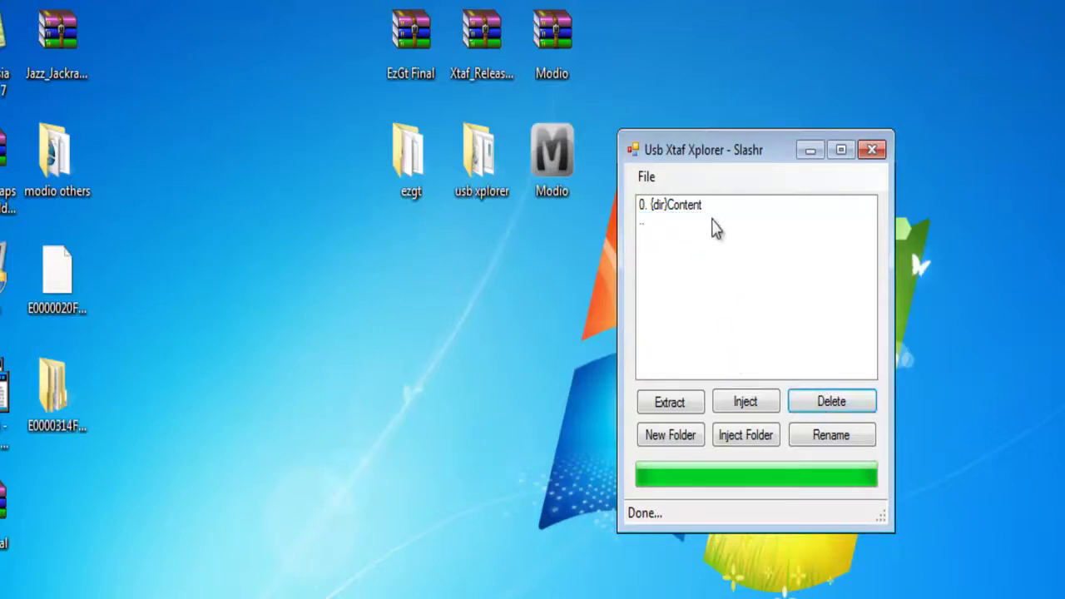
# Step: Inject the modded profile folder into the USB device's Content folder, and close Usb Xtaf Xplorer
pyautogui.click(670, 209)
pyautogui.doubleClick(670, 209)
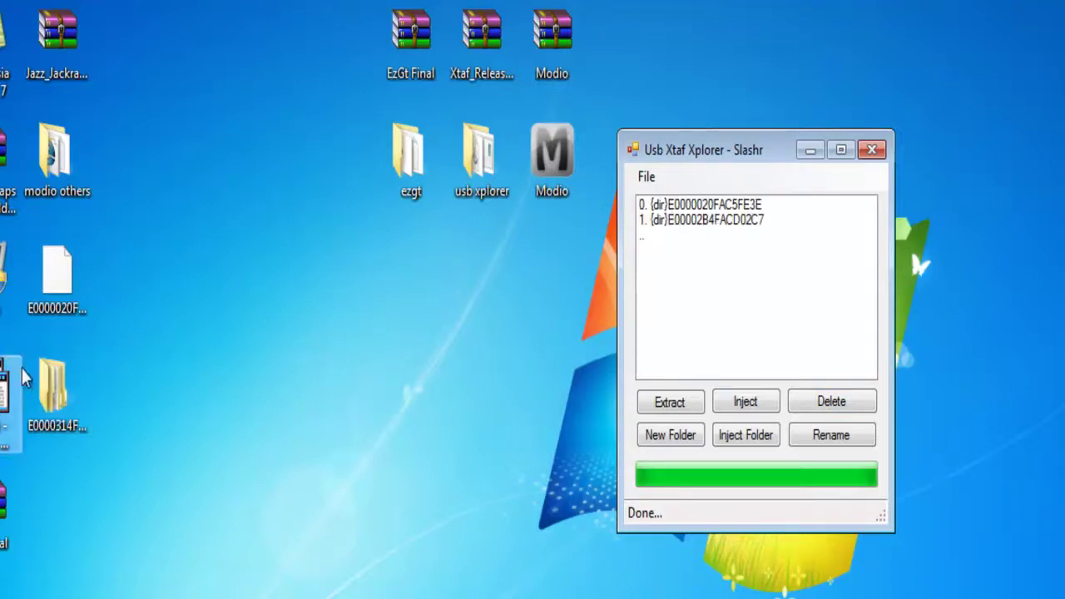
pyautogui.moveTo(739, 260); pyautogui.dragTo(738, 264)
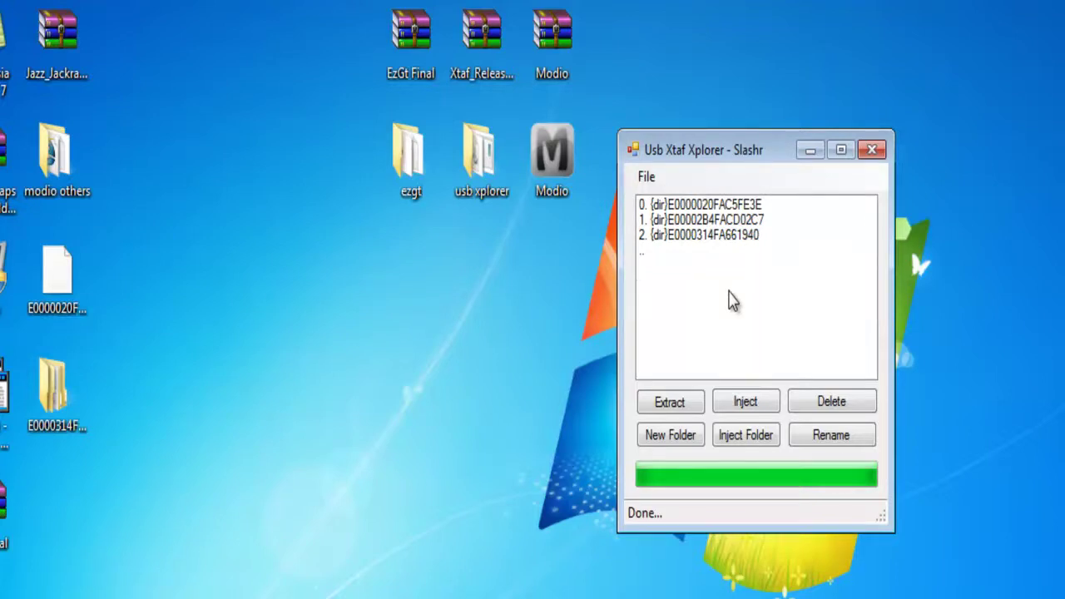
pyautogui.moveTo(683, 153); pyautogui.dragTo(684, 190)
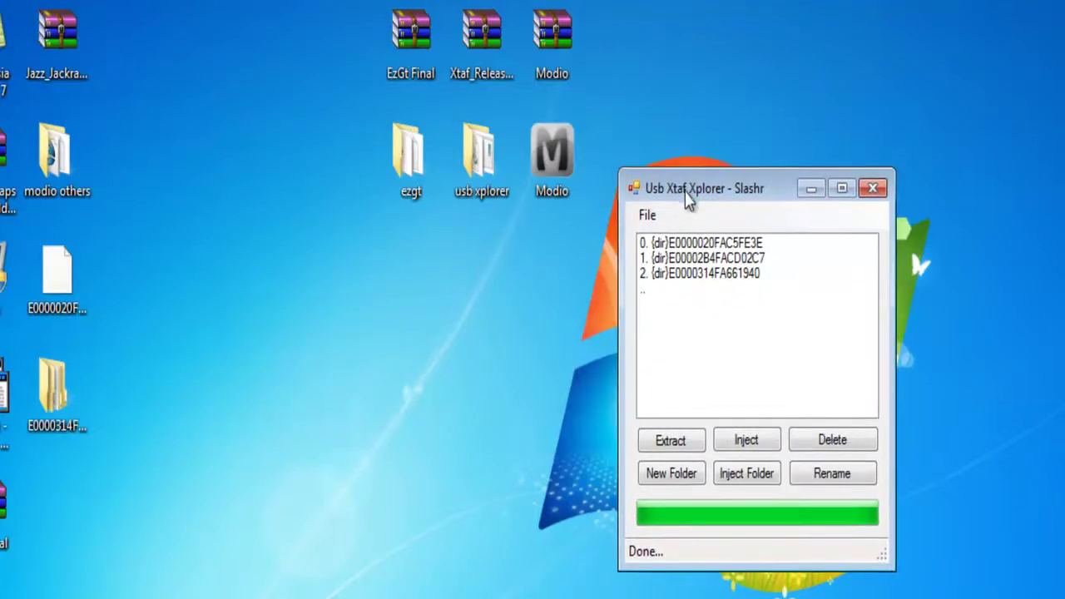
pyautogui.click(872, 188)
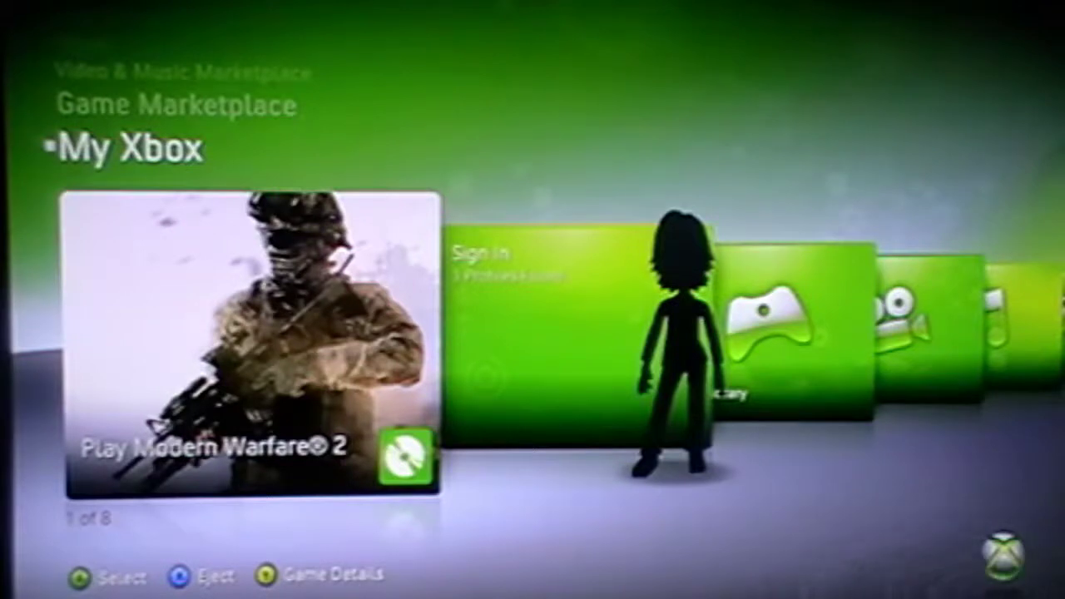
# Step: Switch to the Xbox 360 dashboard and open the USB Memory Unit from the Memory section of System Settings
pyautogui.press('Left')
pyautogui.press('Return')
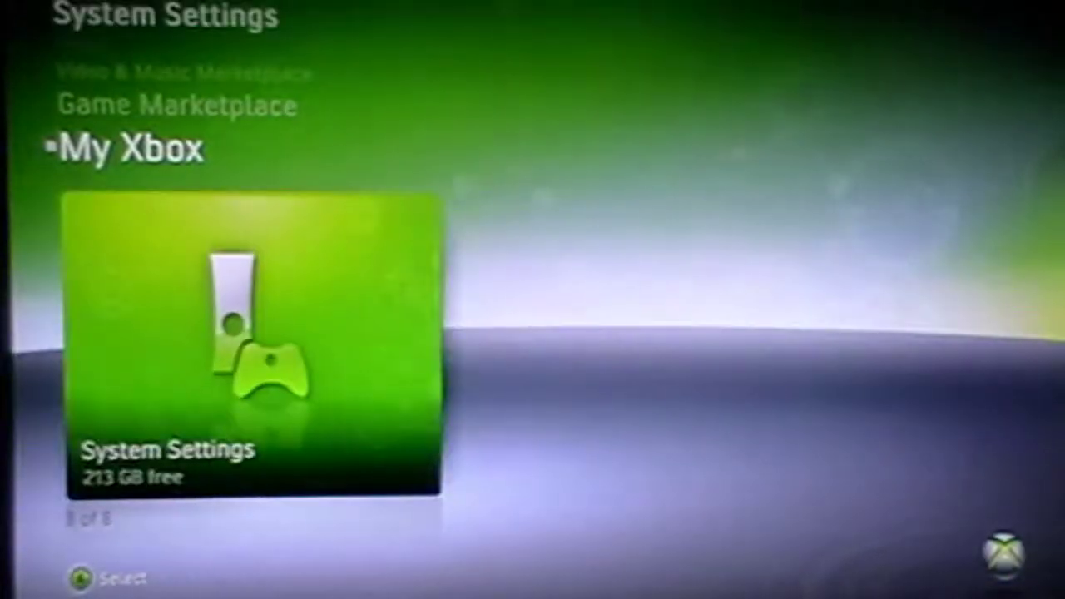
pyautogui.press('Down')
pyautogui.press('Down')
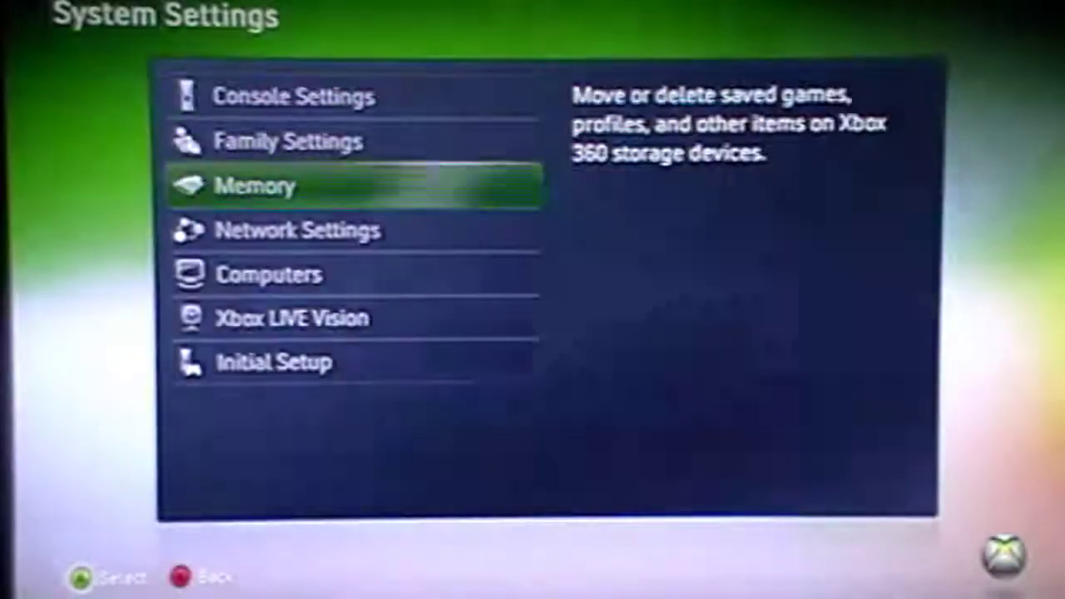
pyautogui.press('Return')
pyautogui.press('Down')
pyautogui.press('Down')
pyautogui.press('Return')
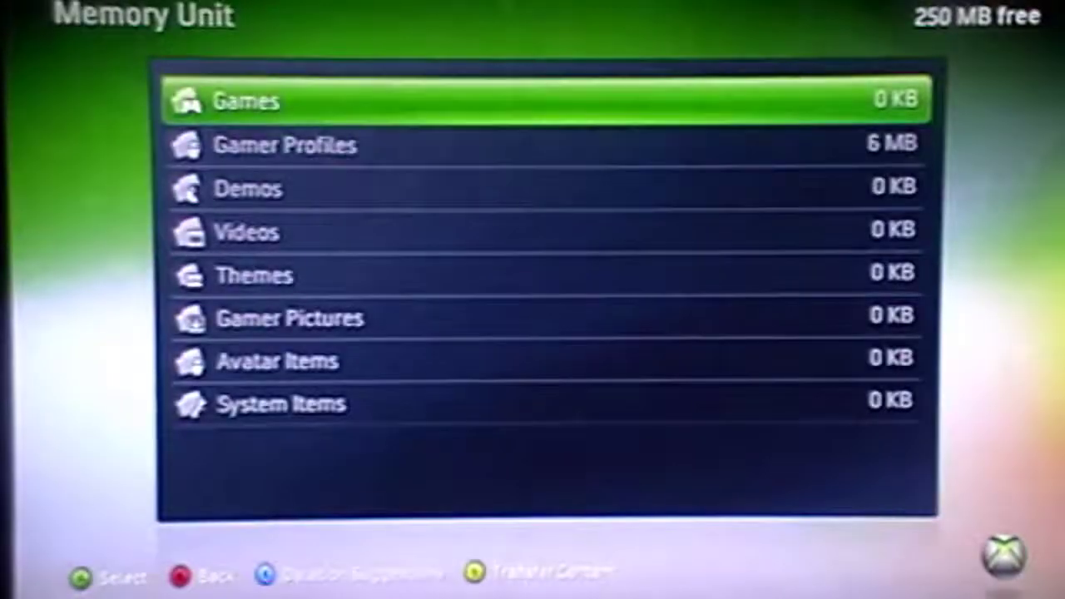
# Step: Open the gamer profiles on the Memory Unit, and move both profiles to the hard drive
pyautogui.press('Down')
pyautogui.press('Return')
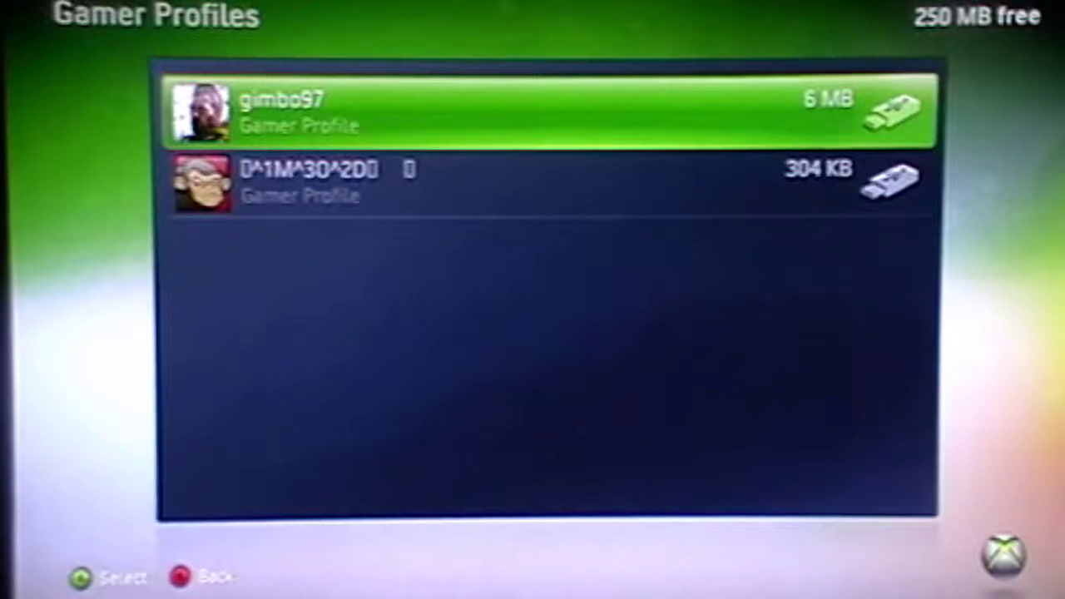
pyautogui.press('Down')
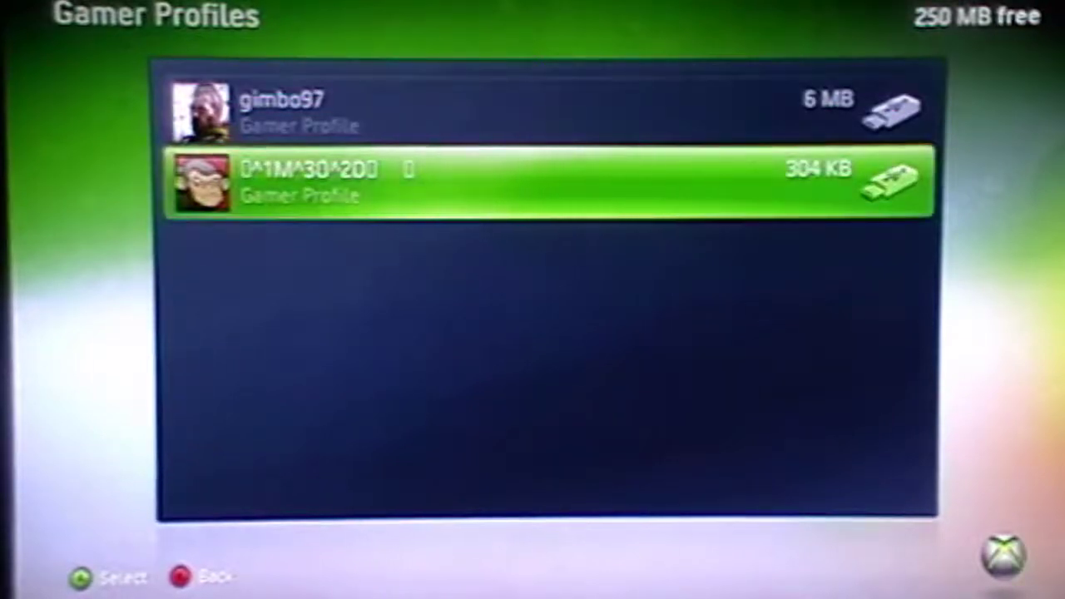
pyautogui.press('Up')
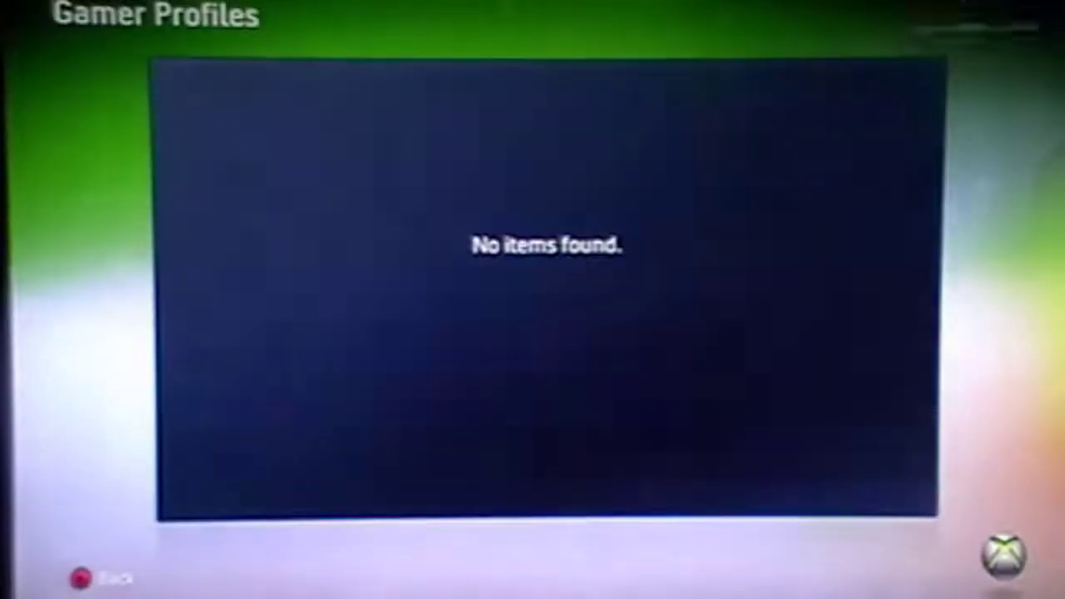
# Step: Return from the storage settings to My Xbox, and open the Sign In profile selection
pyautogui.press('Escape')
pyautogui.press('Escape')
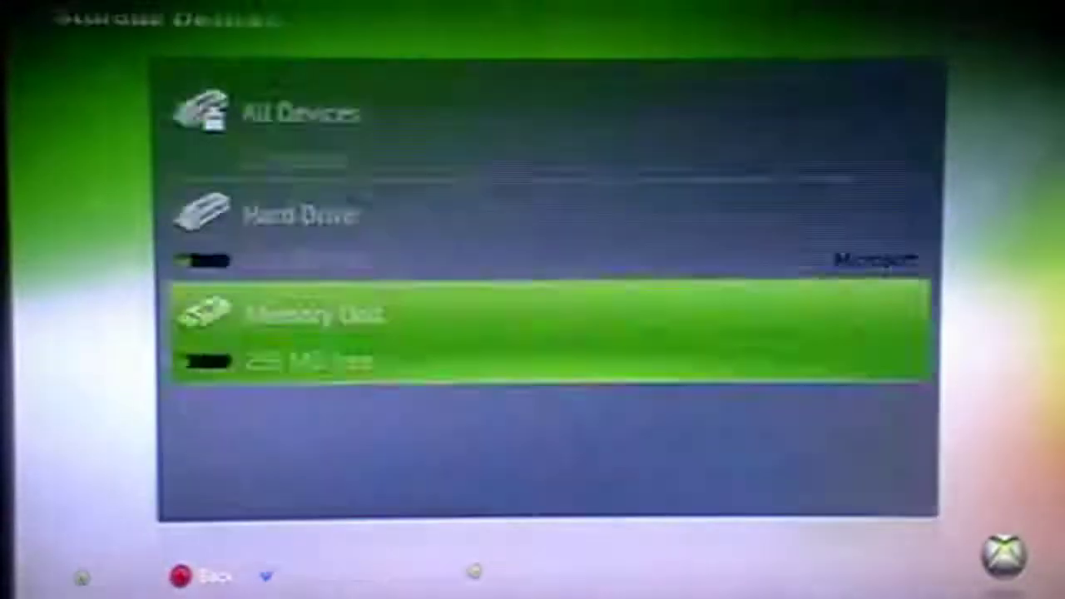
pyautogui.press('Escape')
pyautogui.press('Escape')
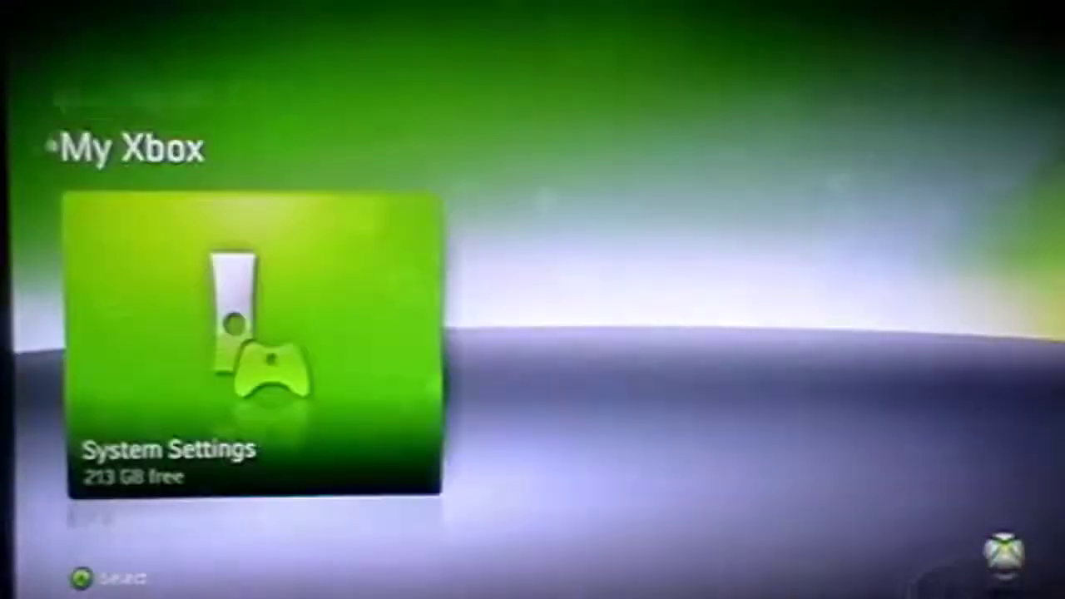
pyautogui.press('Right')
pyautogui.press('Right')
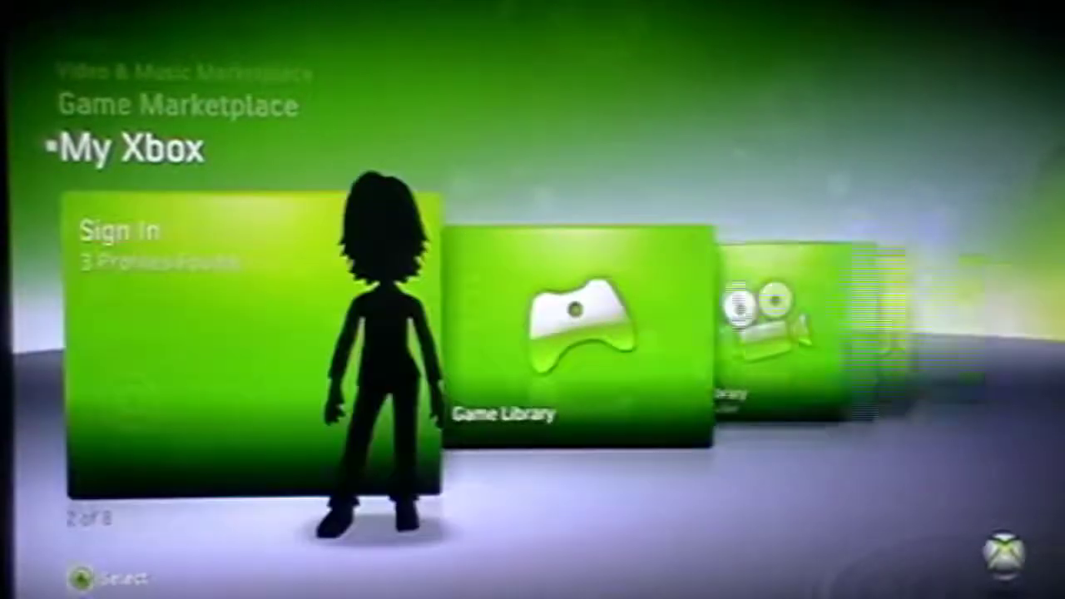
pyautogui.press('Return')
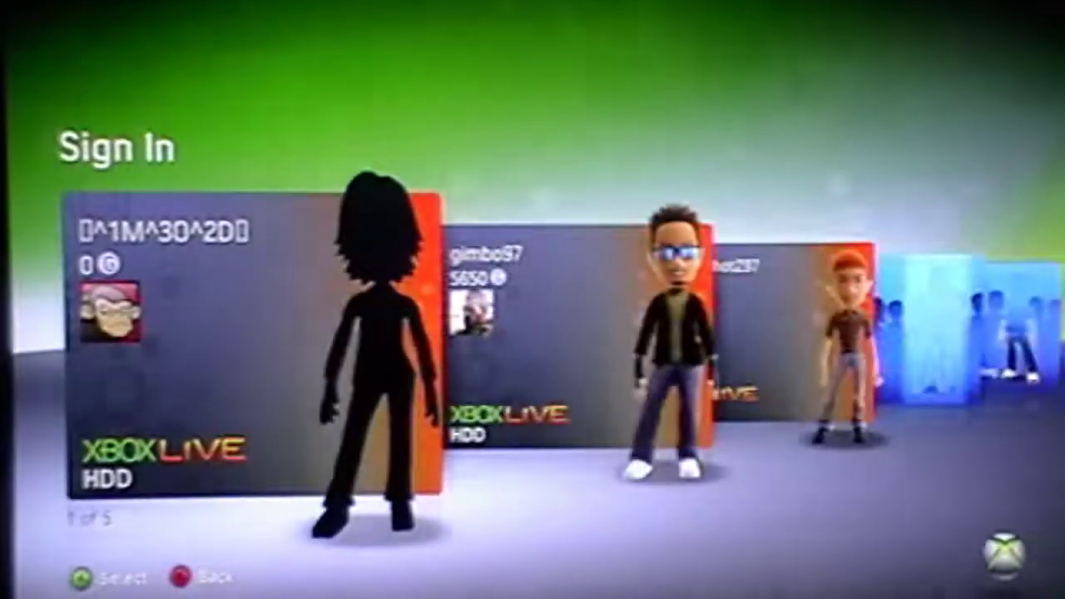